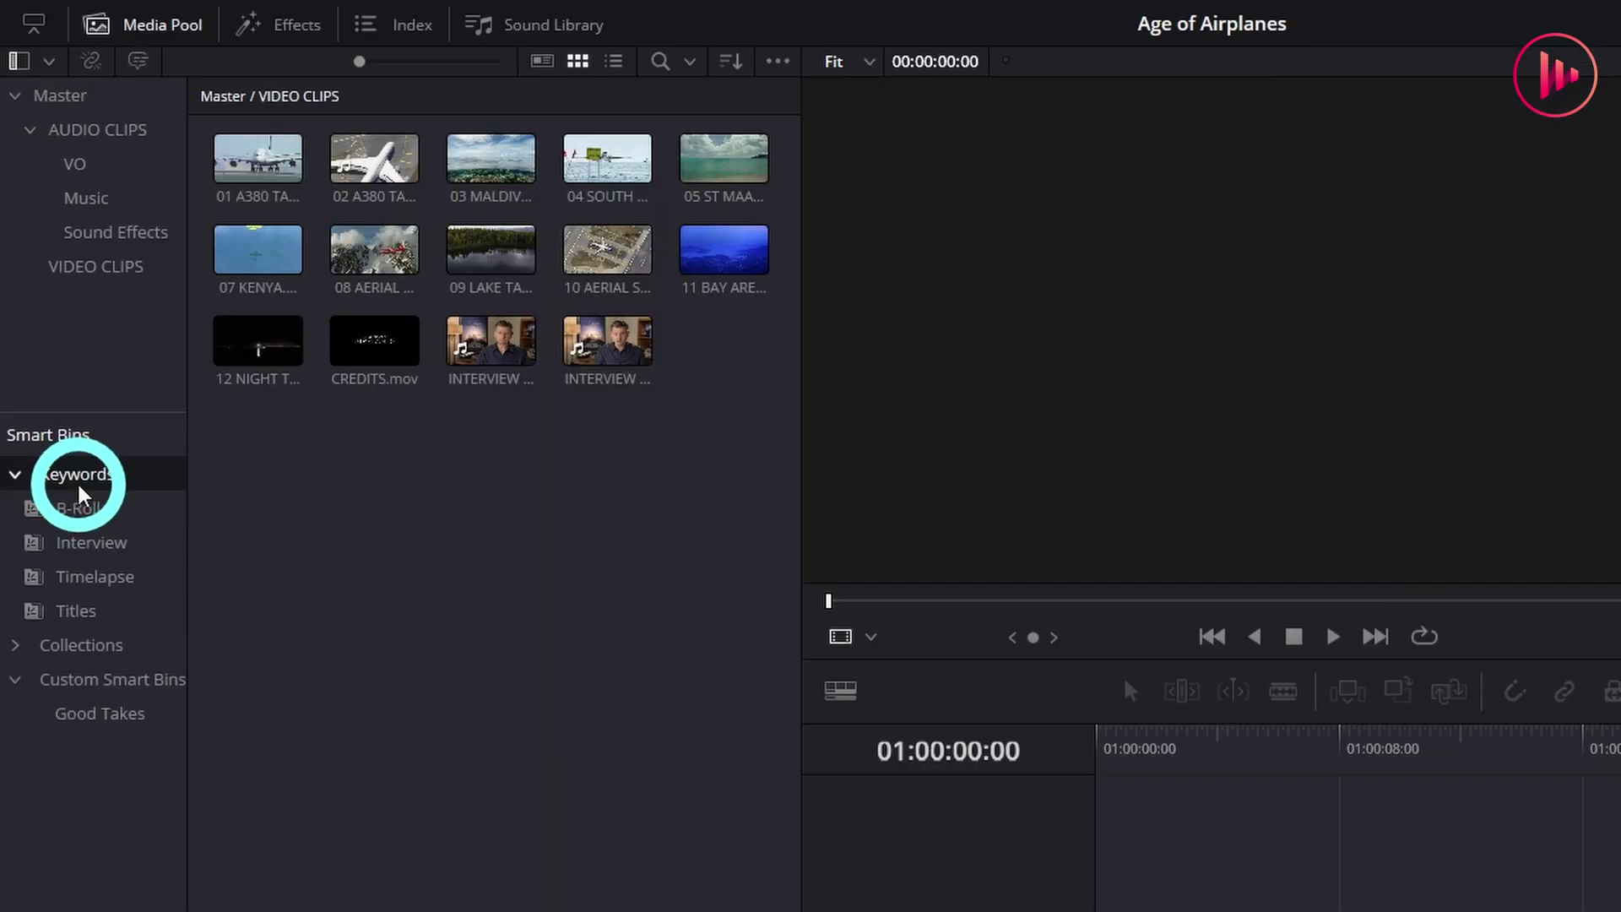
Review the clips gathered by the B-Roll, Interview, Timelapse and Titles keyword smart bins.
{"action": "left_click", "coordinate": [79, 508]}
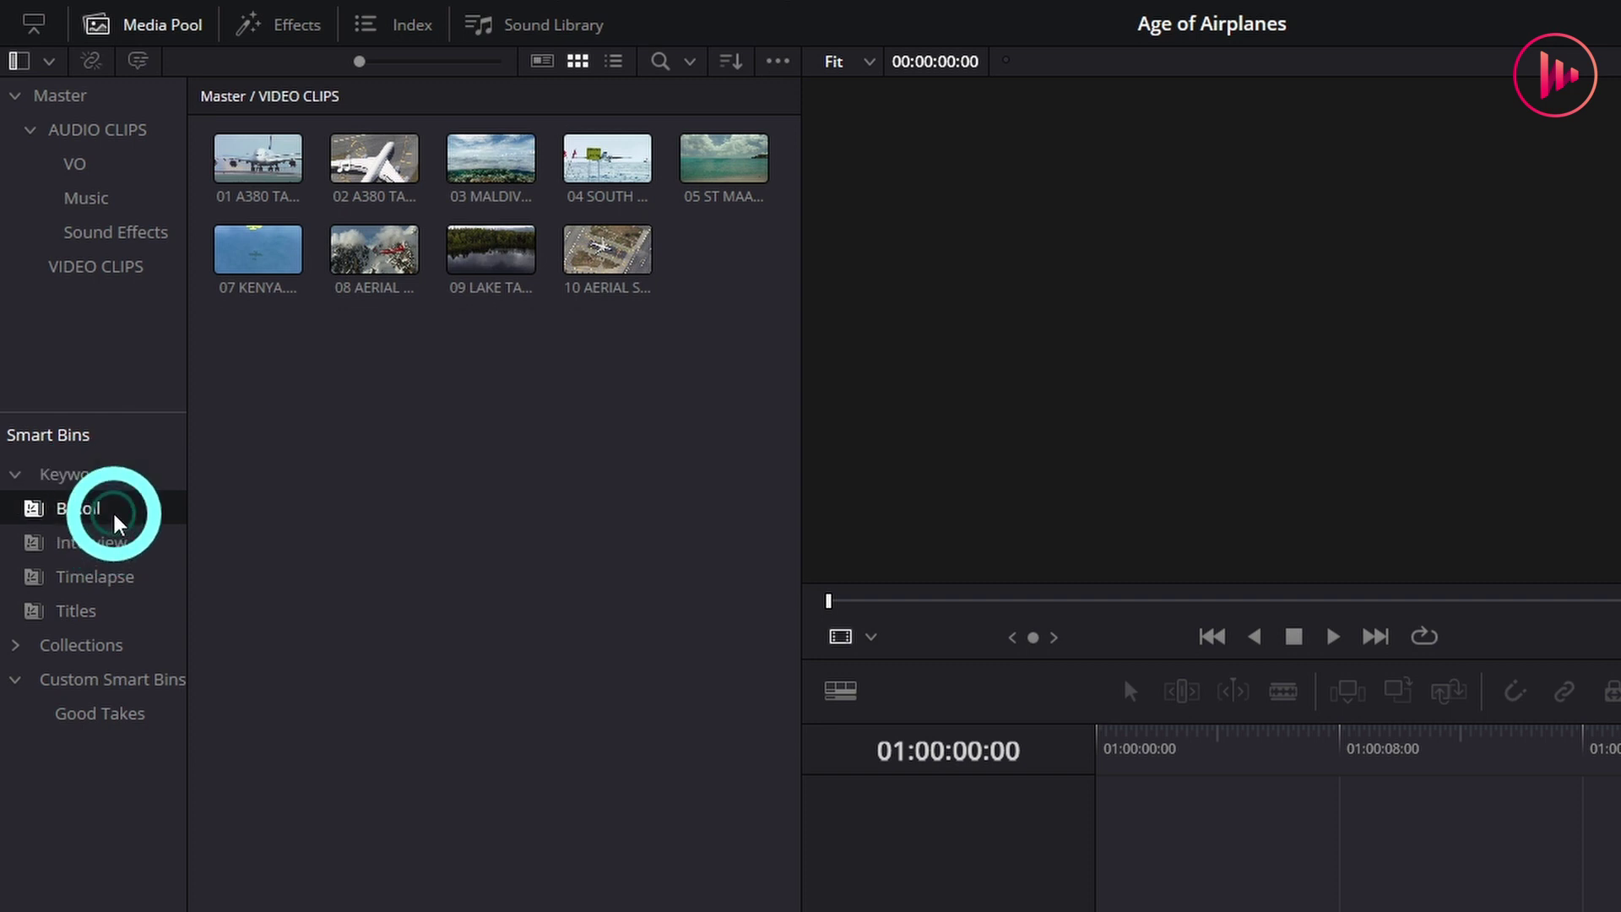
{"action": "left_click", "coordinate": [96, 543]}
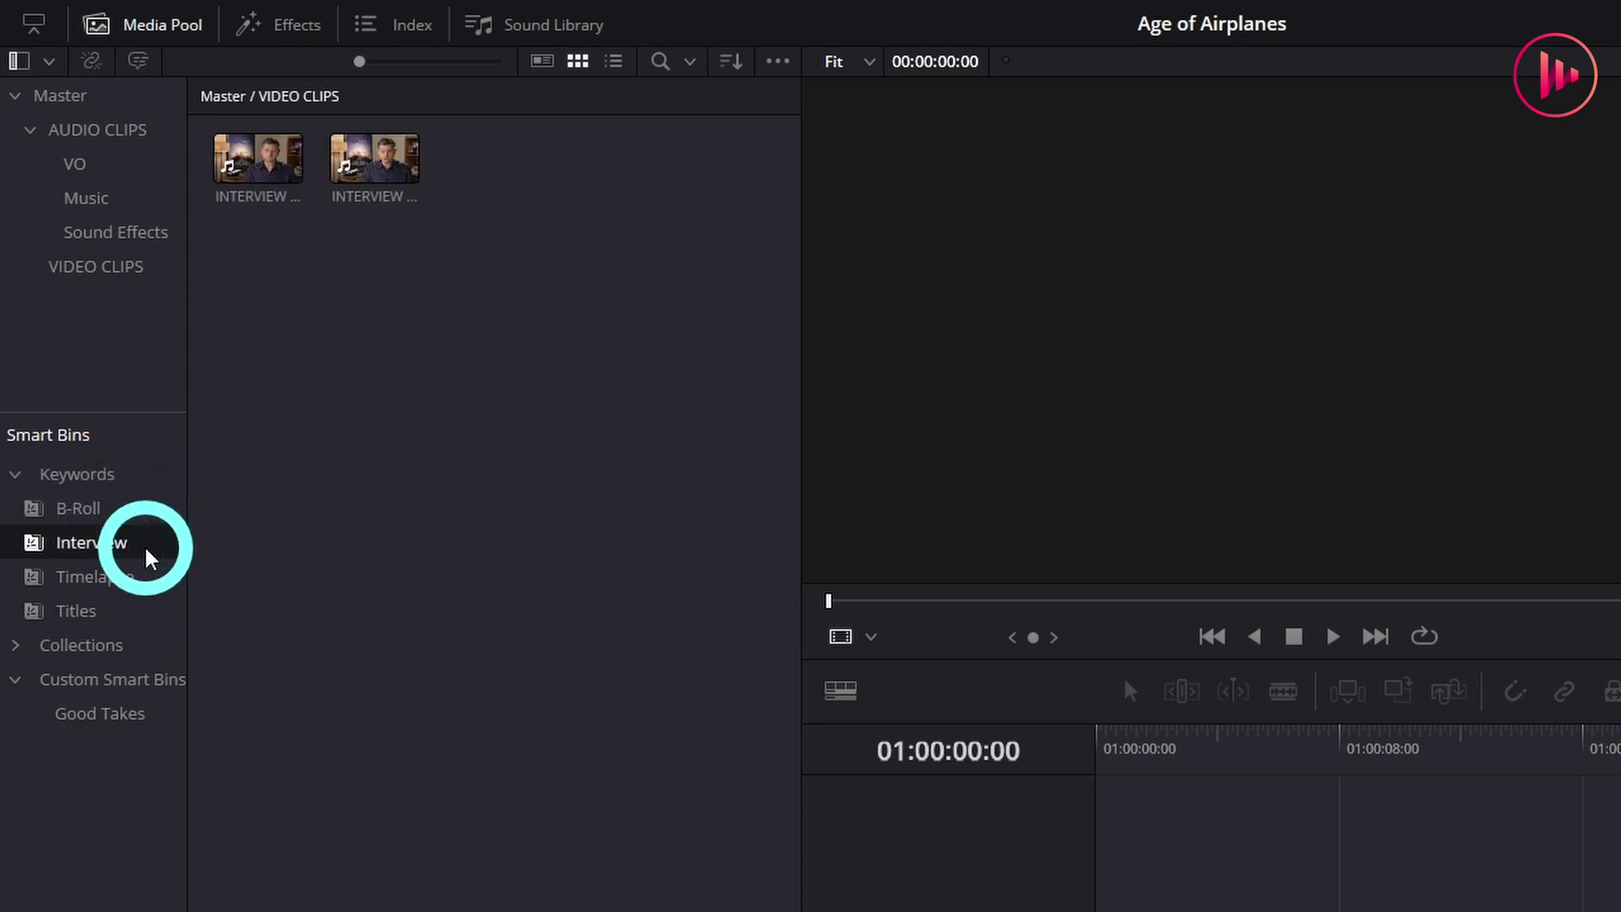
{"action": "left_click", "coordinate": [92, 577]}
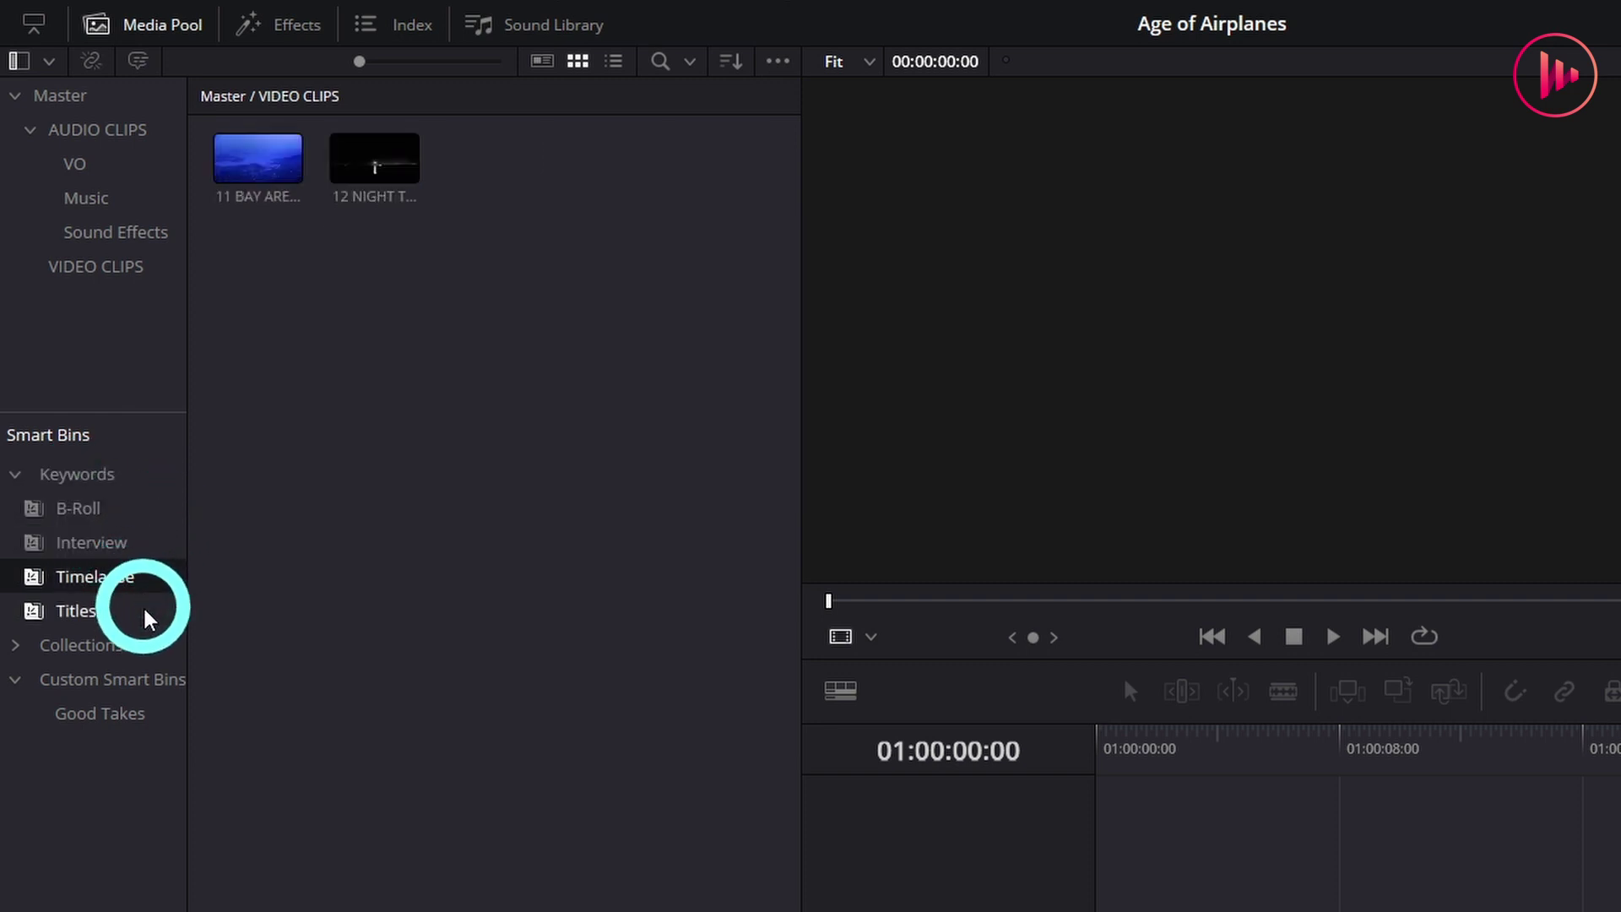
{"action": "left_click", "coordinate": [78, 611]}
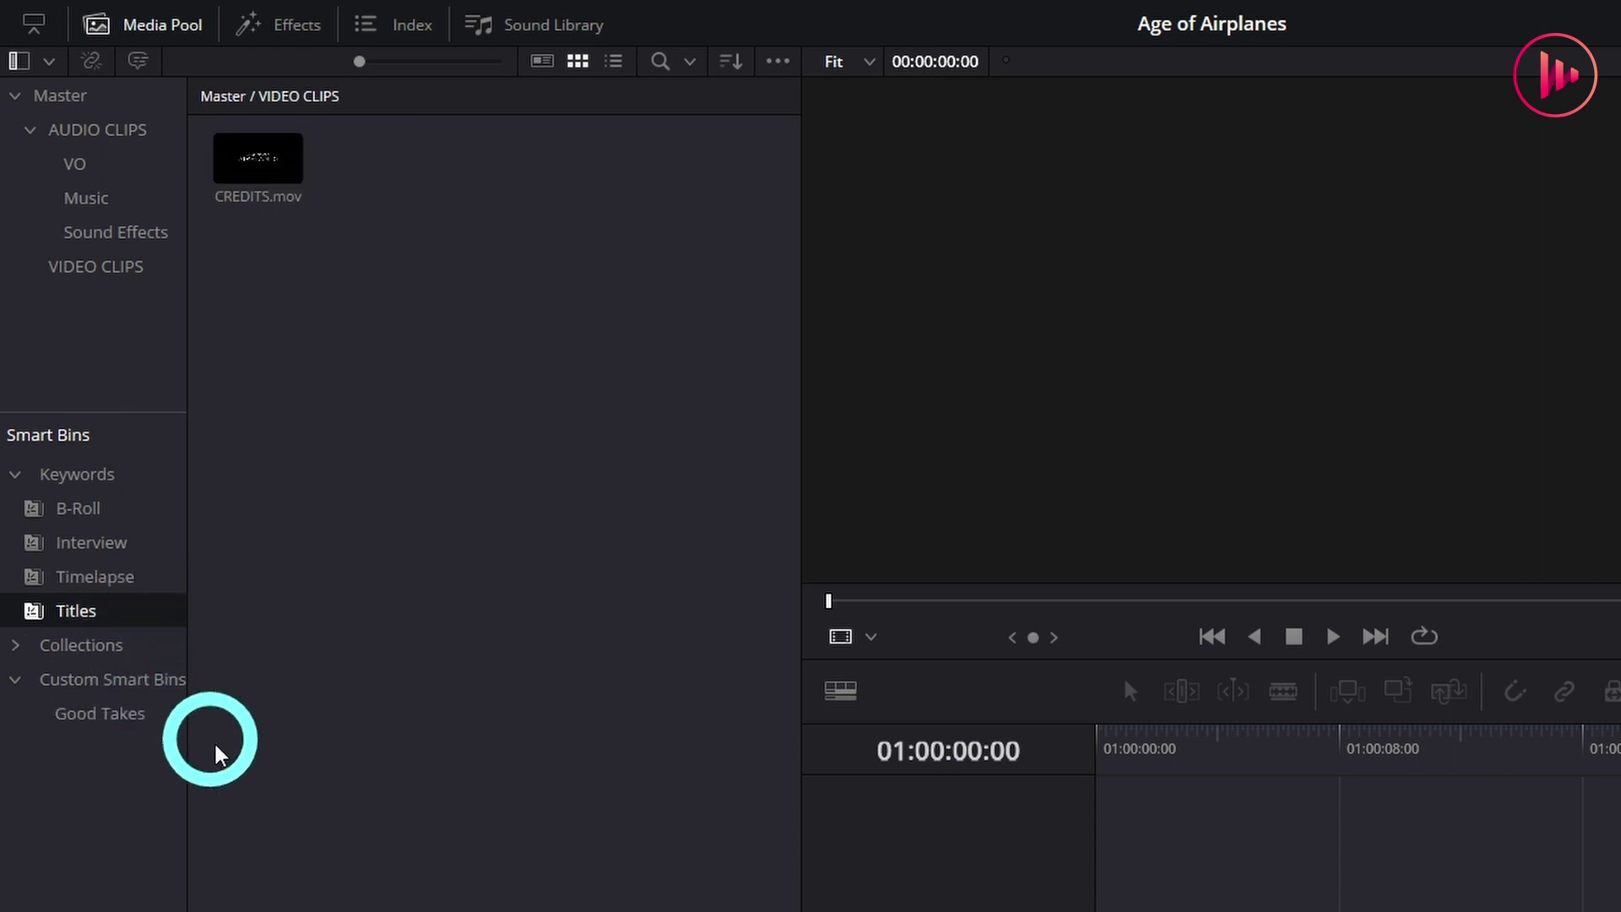
Return to the B-Roll smart bin and select the 02 A380 TAXI clip.
{"action": "left_click", "coordinate": [78, 509]}
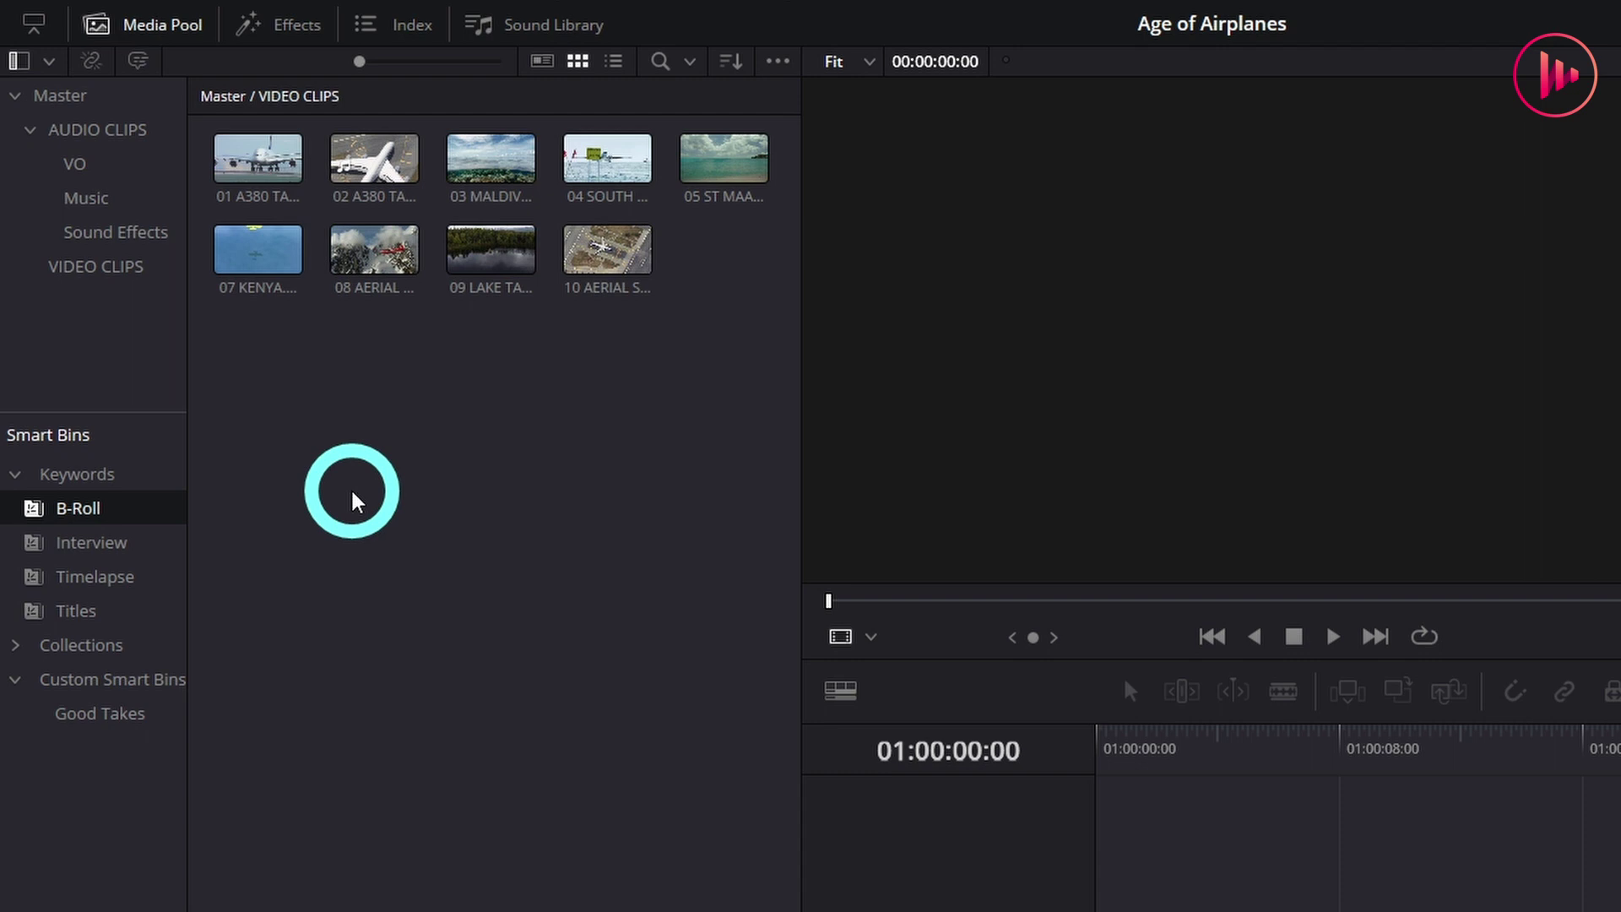
{"action": "left_click", "coordinate": [249, 139]}
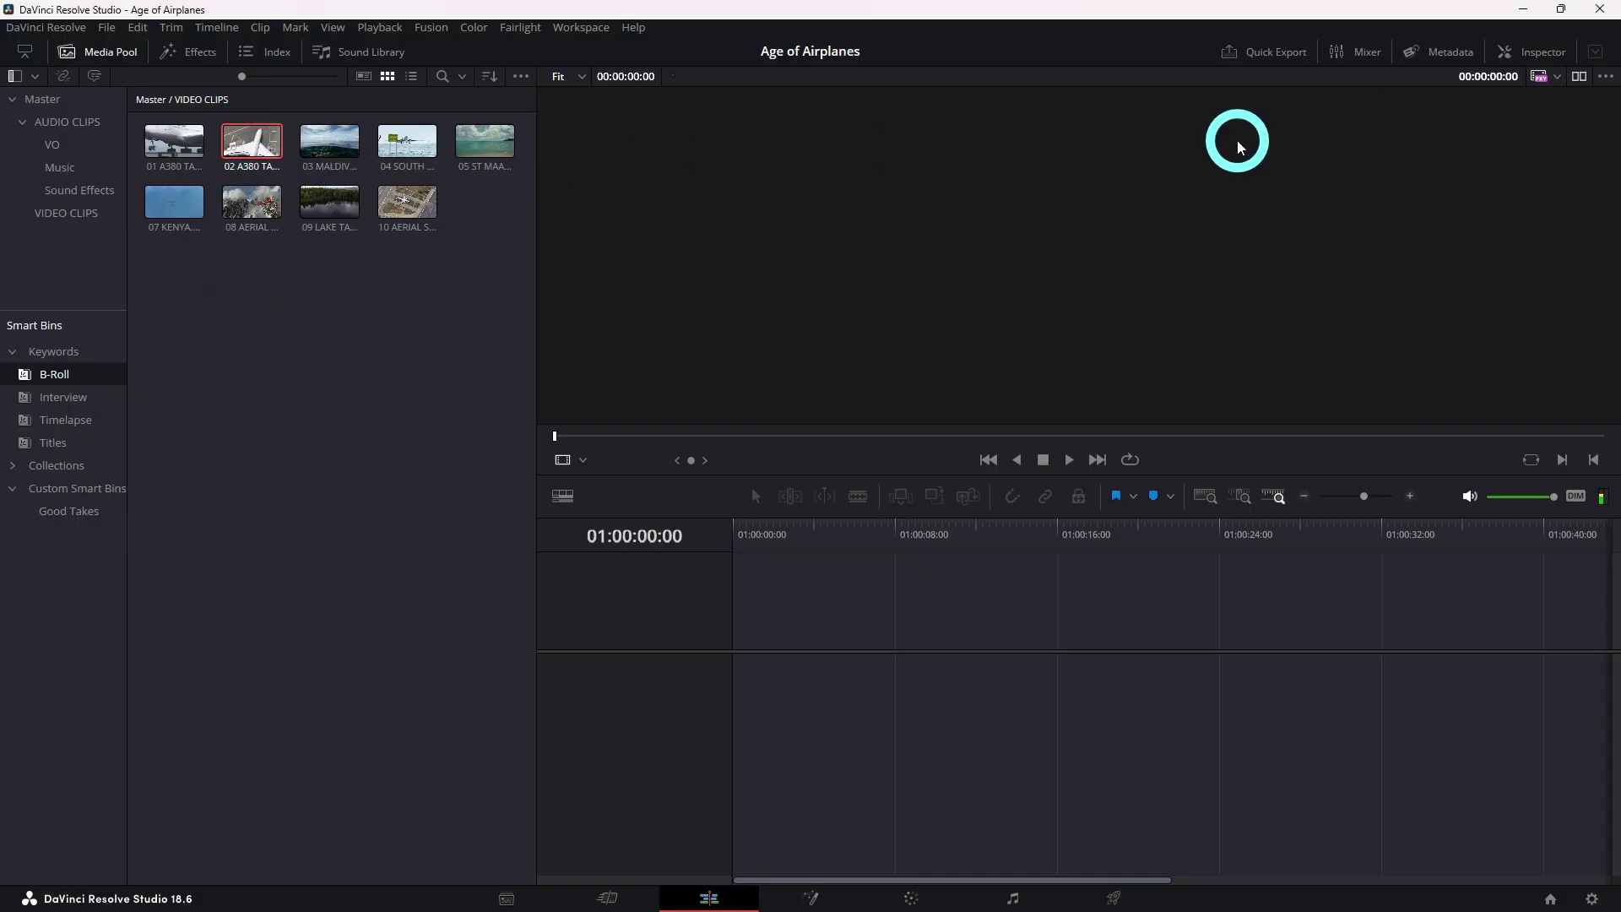
Show the taxi clip's metadata limited to the Shot & Scene group with its B-Roll keyword.
{"action": "left_click", "coordinate": [1432, 57]}
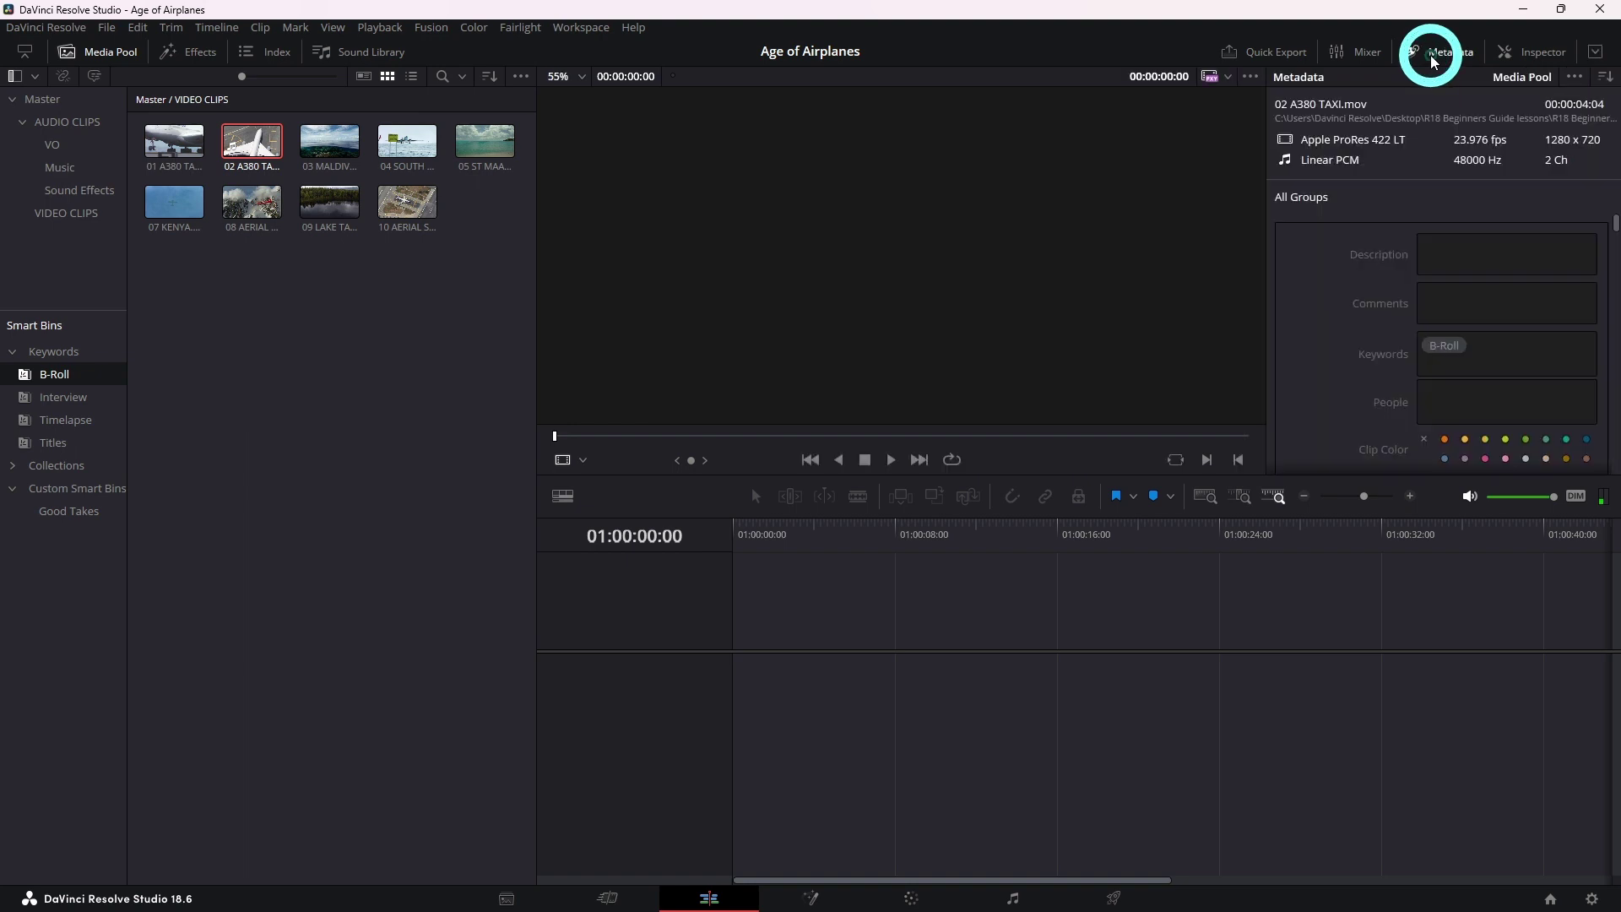
{"action": "left_click", "coordinate": [1607, 82]}
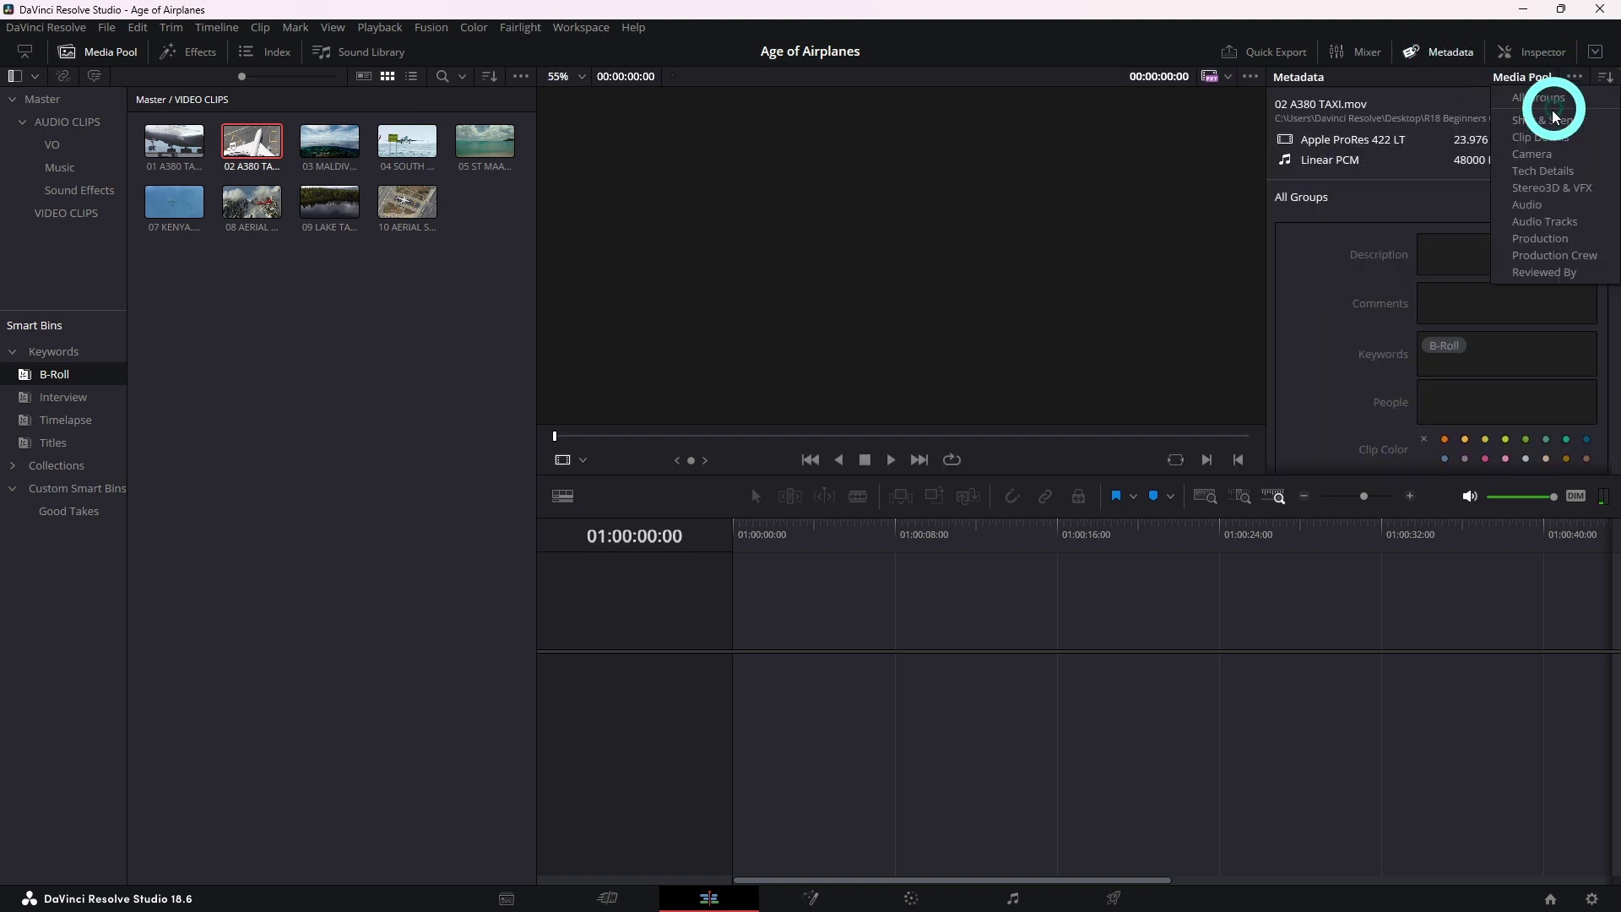
{"action": "left_click", "coordinate": [1542, 121]}
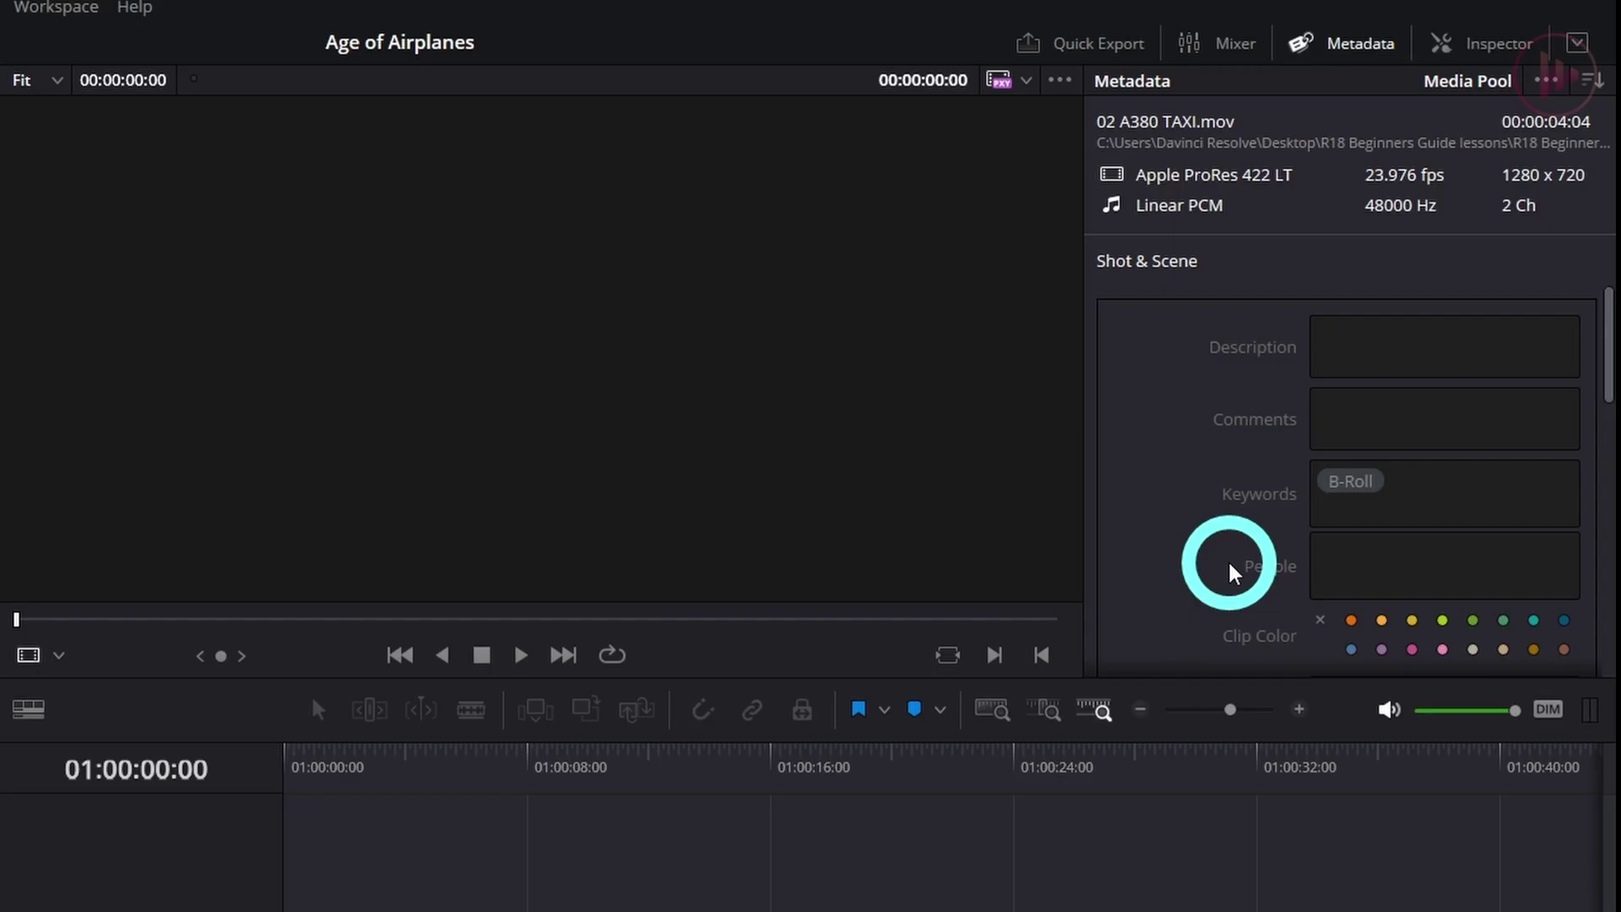
Add a MediaProAcademy keyword to 02 A380 TAXI.mov.
{"action": "left_click", "coordinate": [1507, 352]}
{"action": "type", "text": "MediaProAcademy"}
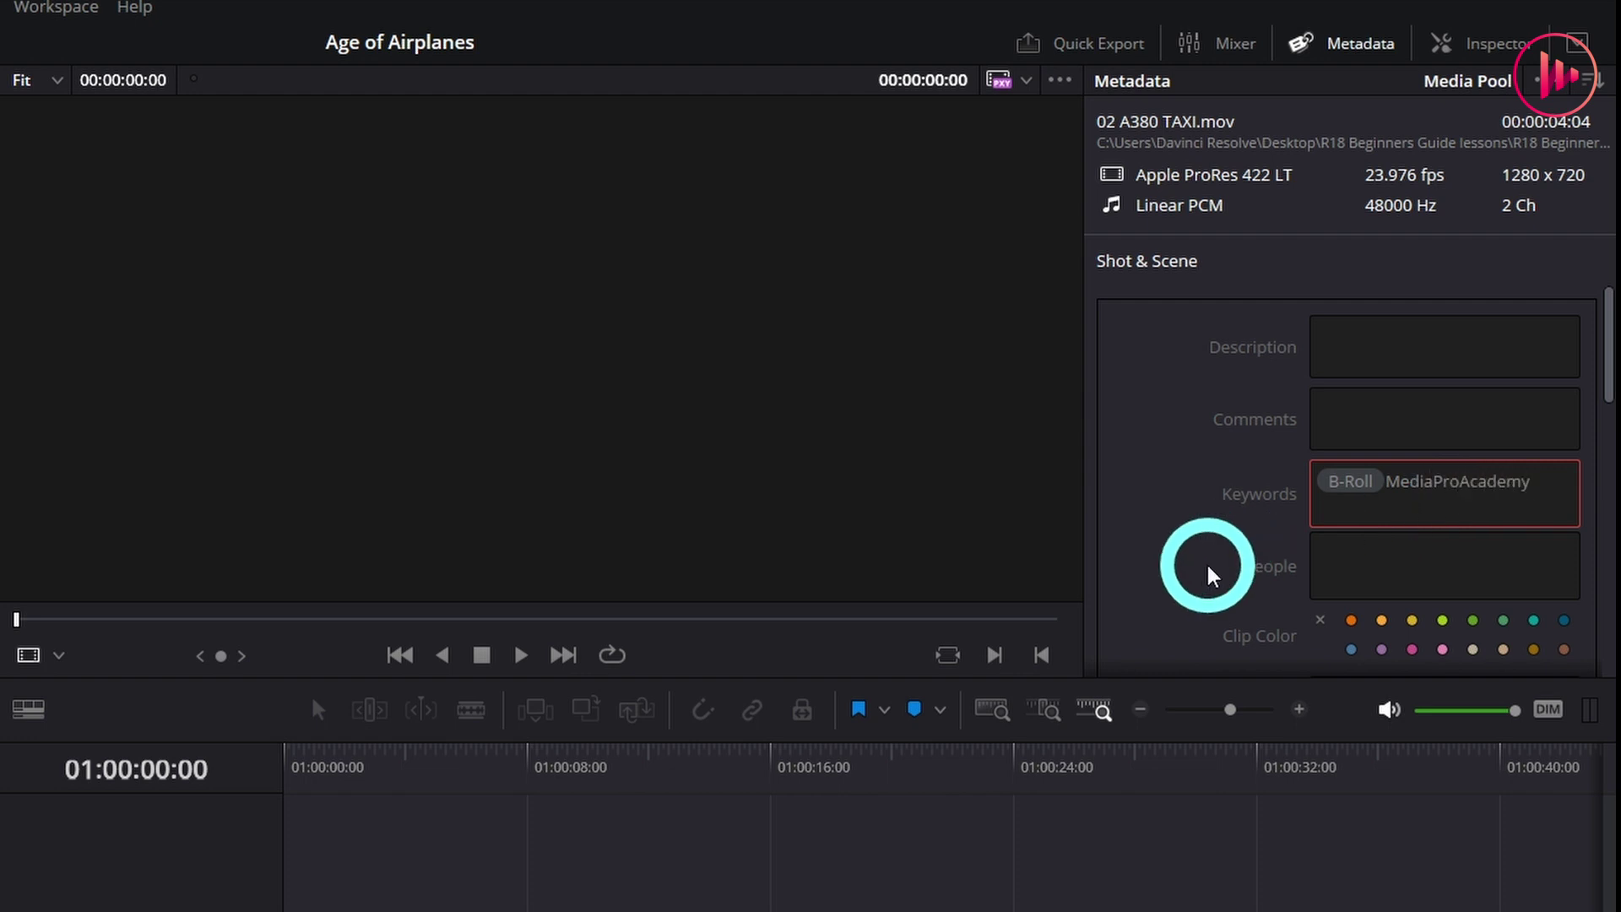
{"action": "key", "text": "Return"}
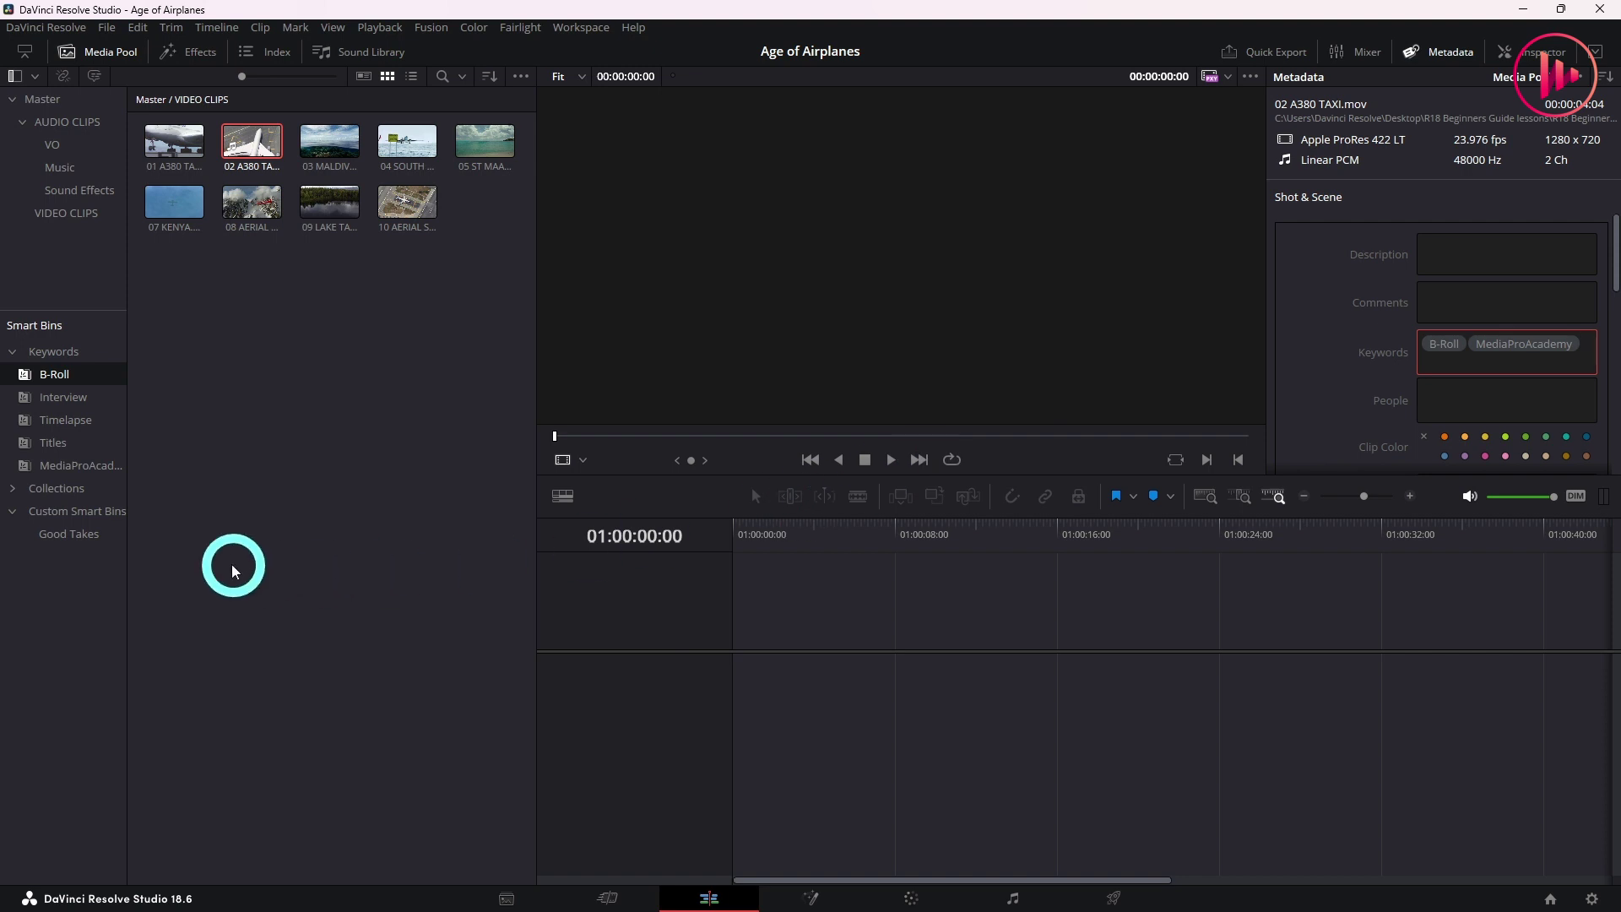
Check the new MediaProAcademy smart bin, then show every clip in VIDEO CLIPS again.
{"action": "left_click", "coordinate": [104, 468]}
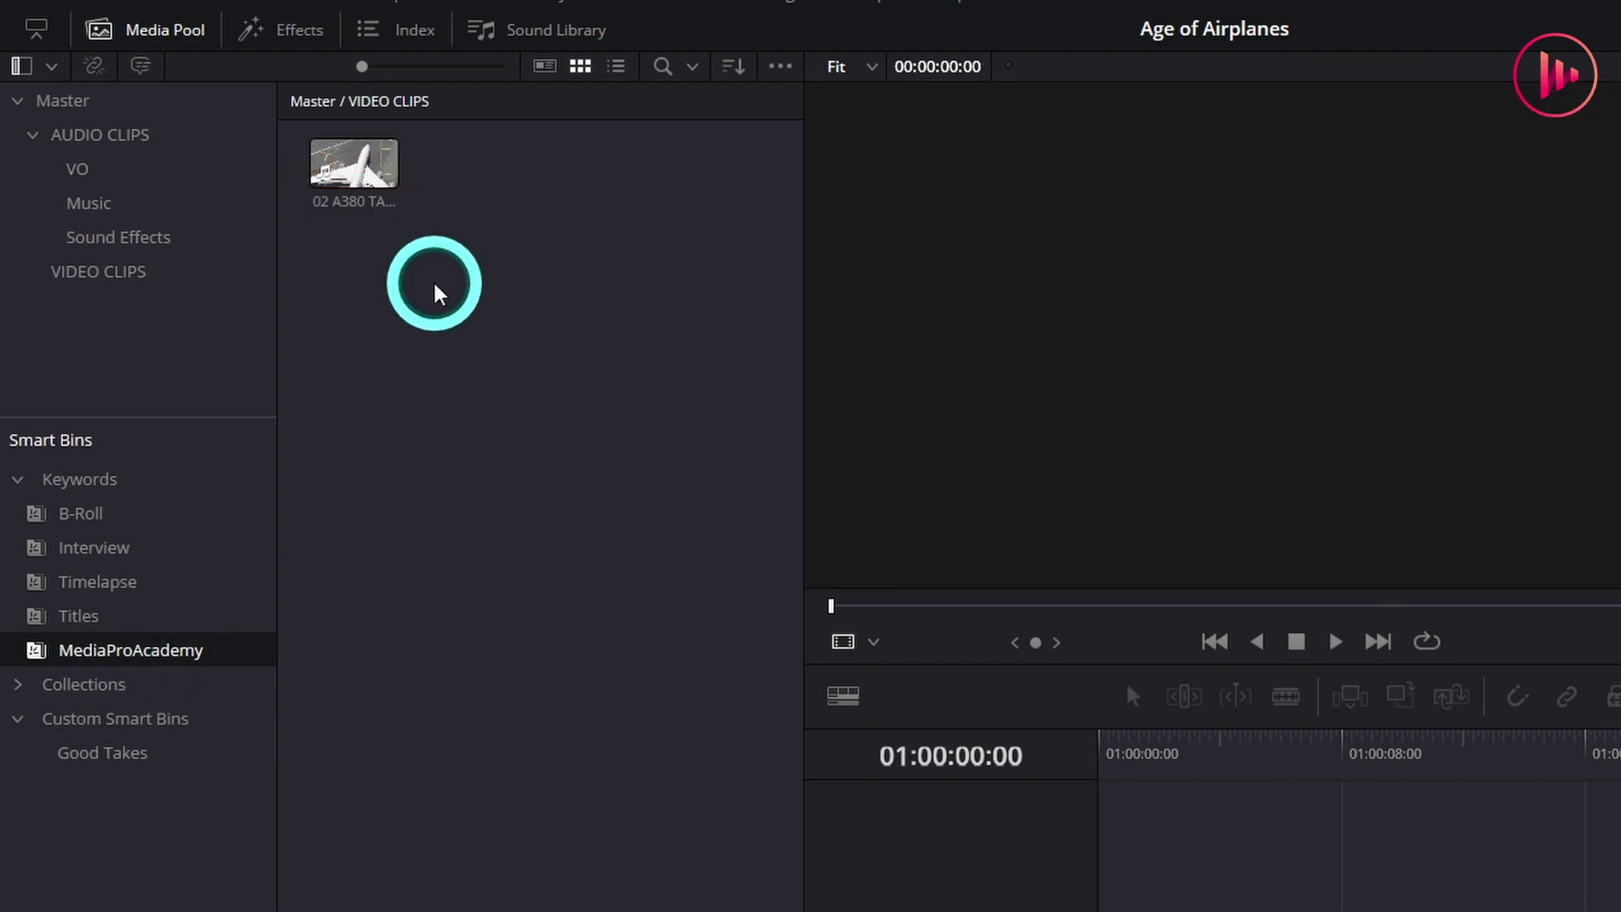
{"action": "left_click", "coordinate": [114, 140]}
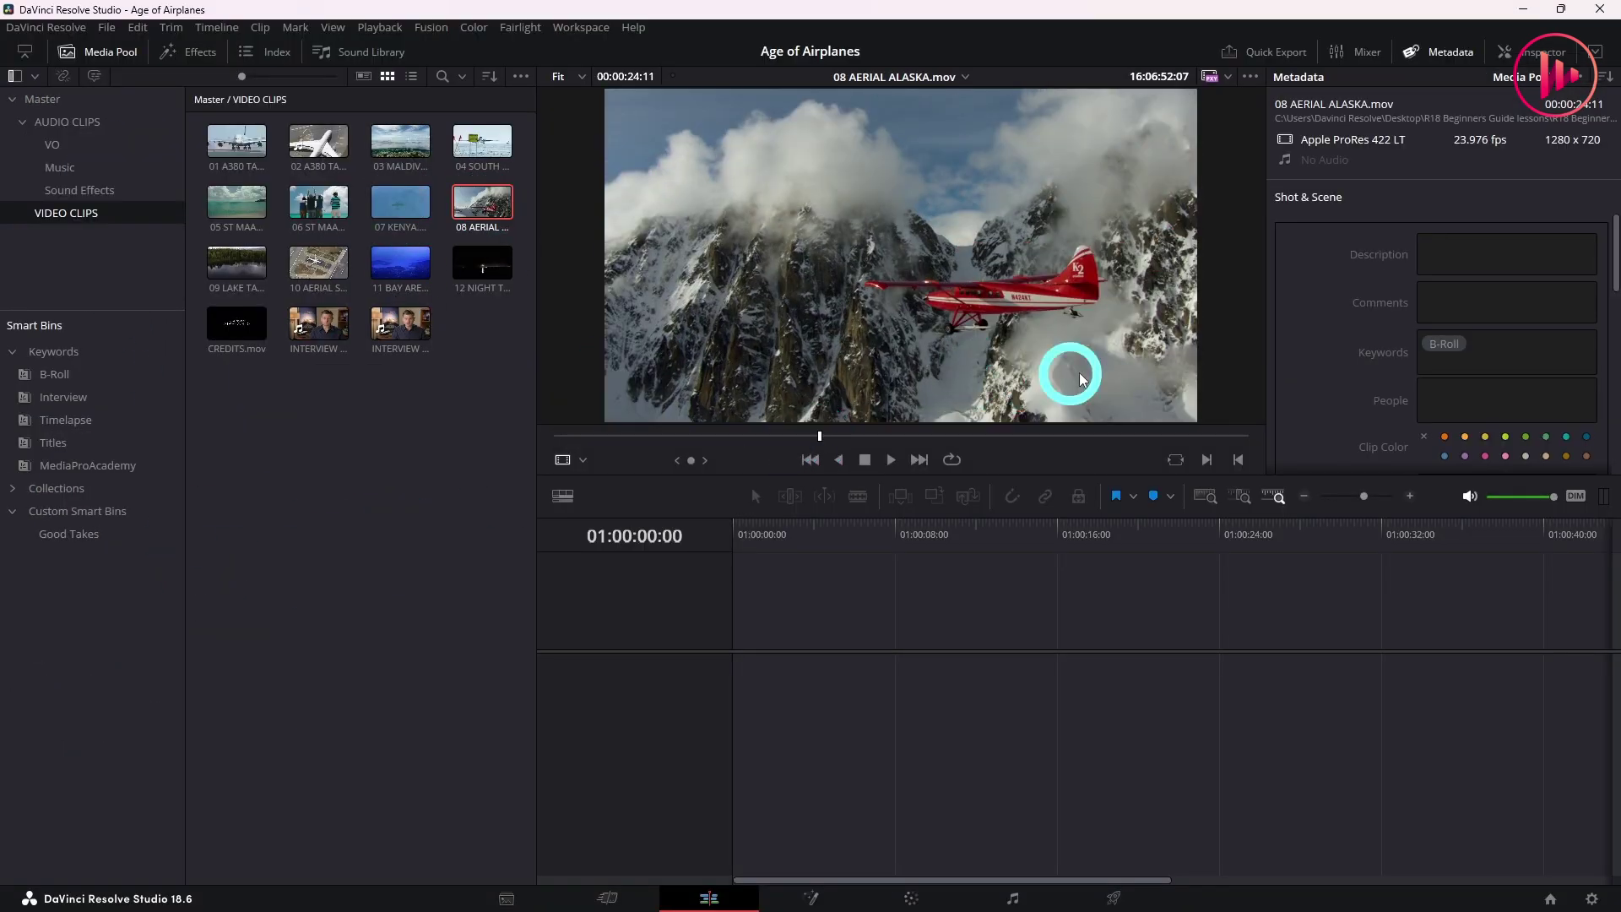
Tag 08 AERIAL ALASKA.mov with MediaProAcademy and confirm the smart bin holds two clips.
{"action": "left_click", "coordinate": [1496, 355]}
{"action": "type", "text": "Medi"}
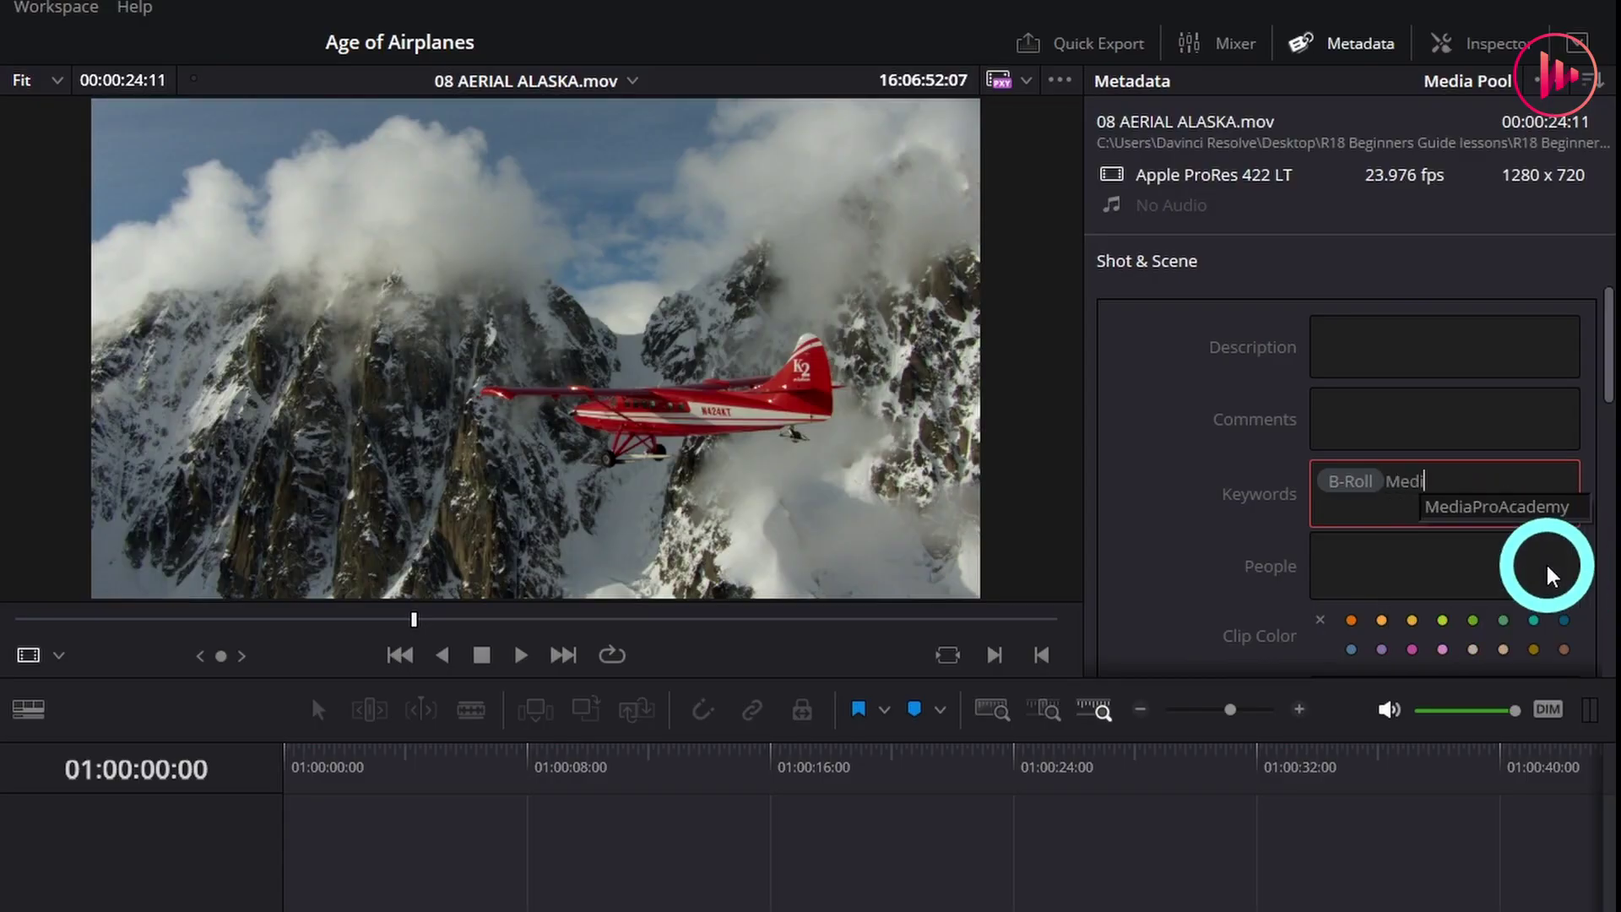
{"action": "key", "text": "Return"}
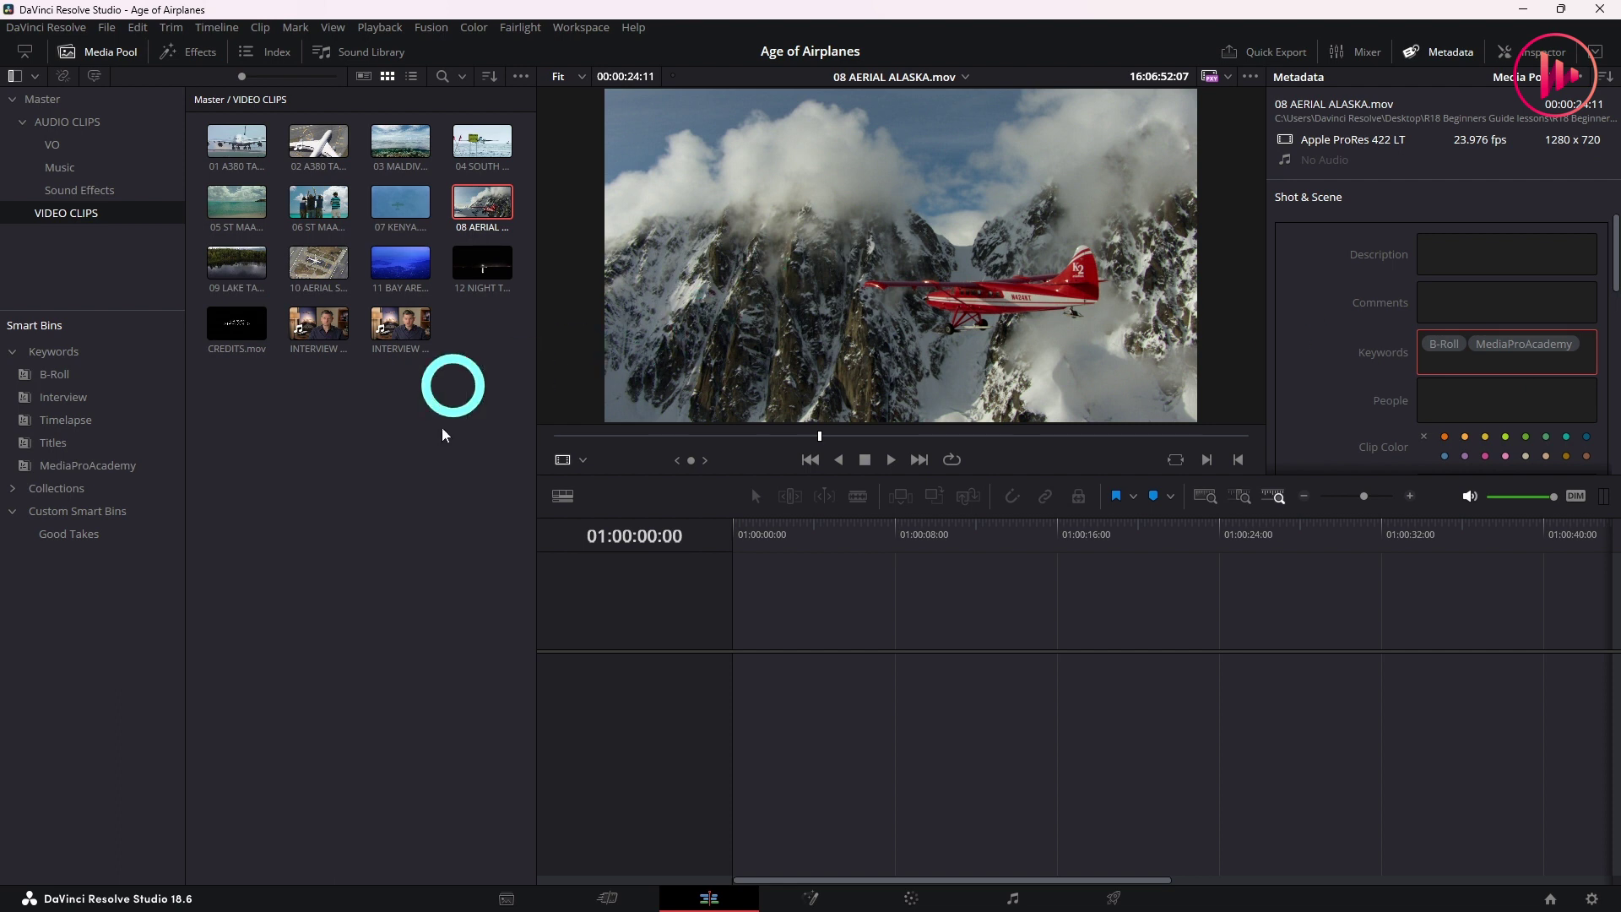
{"action": "left_click", "coordinate": [87, 465]}
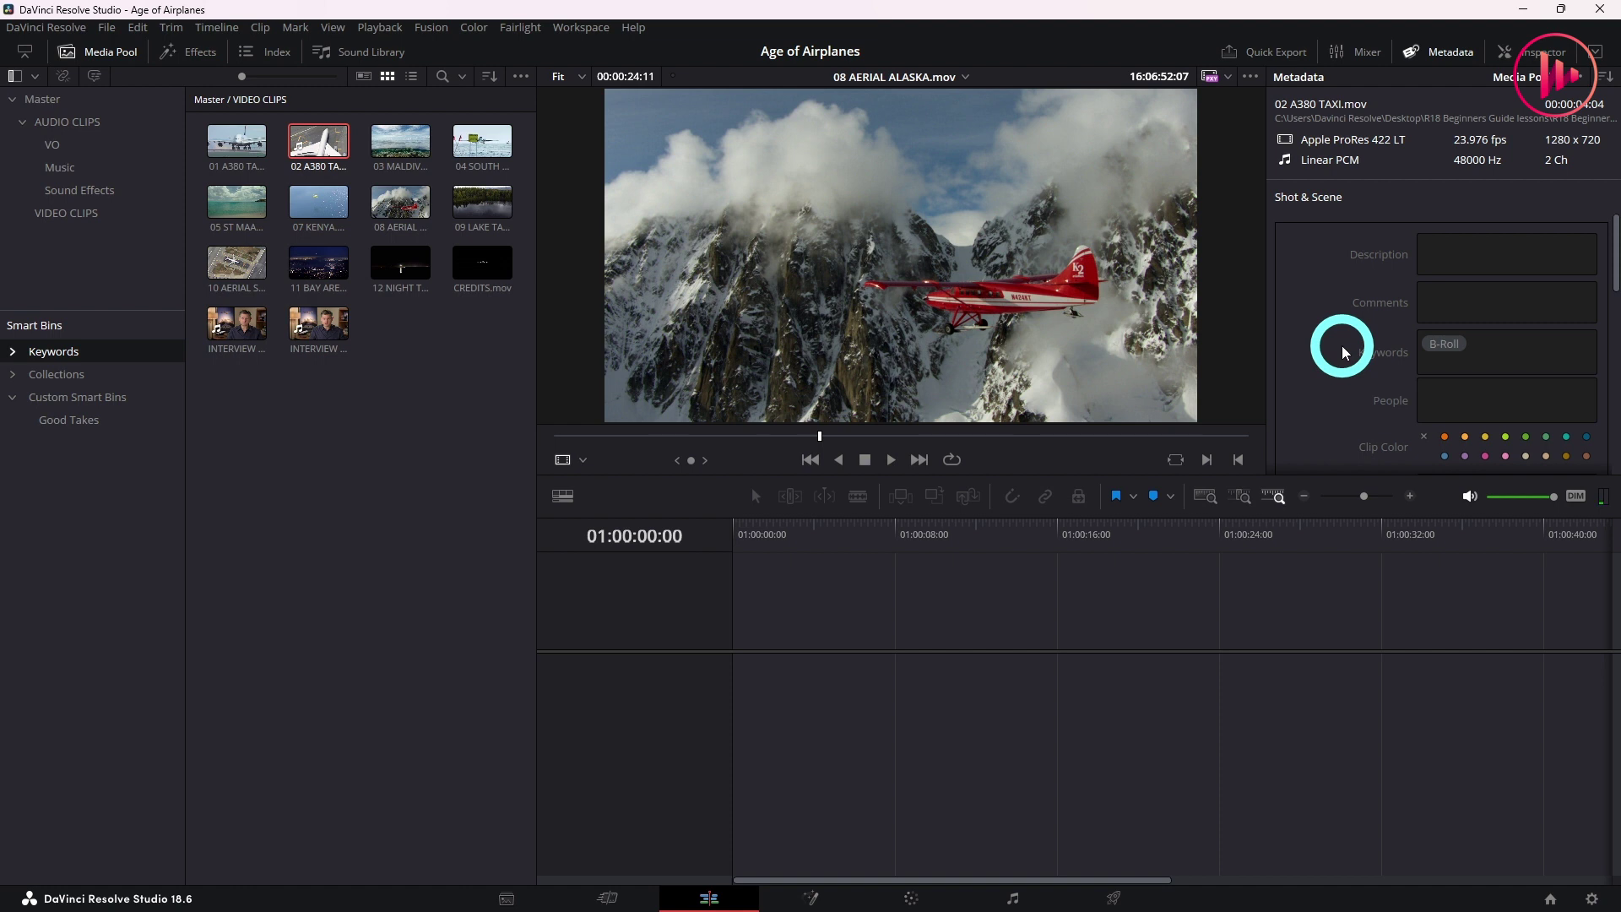
Preview the St Maarten, aerial and 04 SOUTH POLE clips by scrubbing through them.
{"action": "left_click", "coordinate": [76, 211]}
{"action": "left_click", "coordinate": [316, 205]}
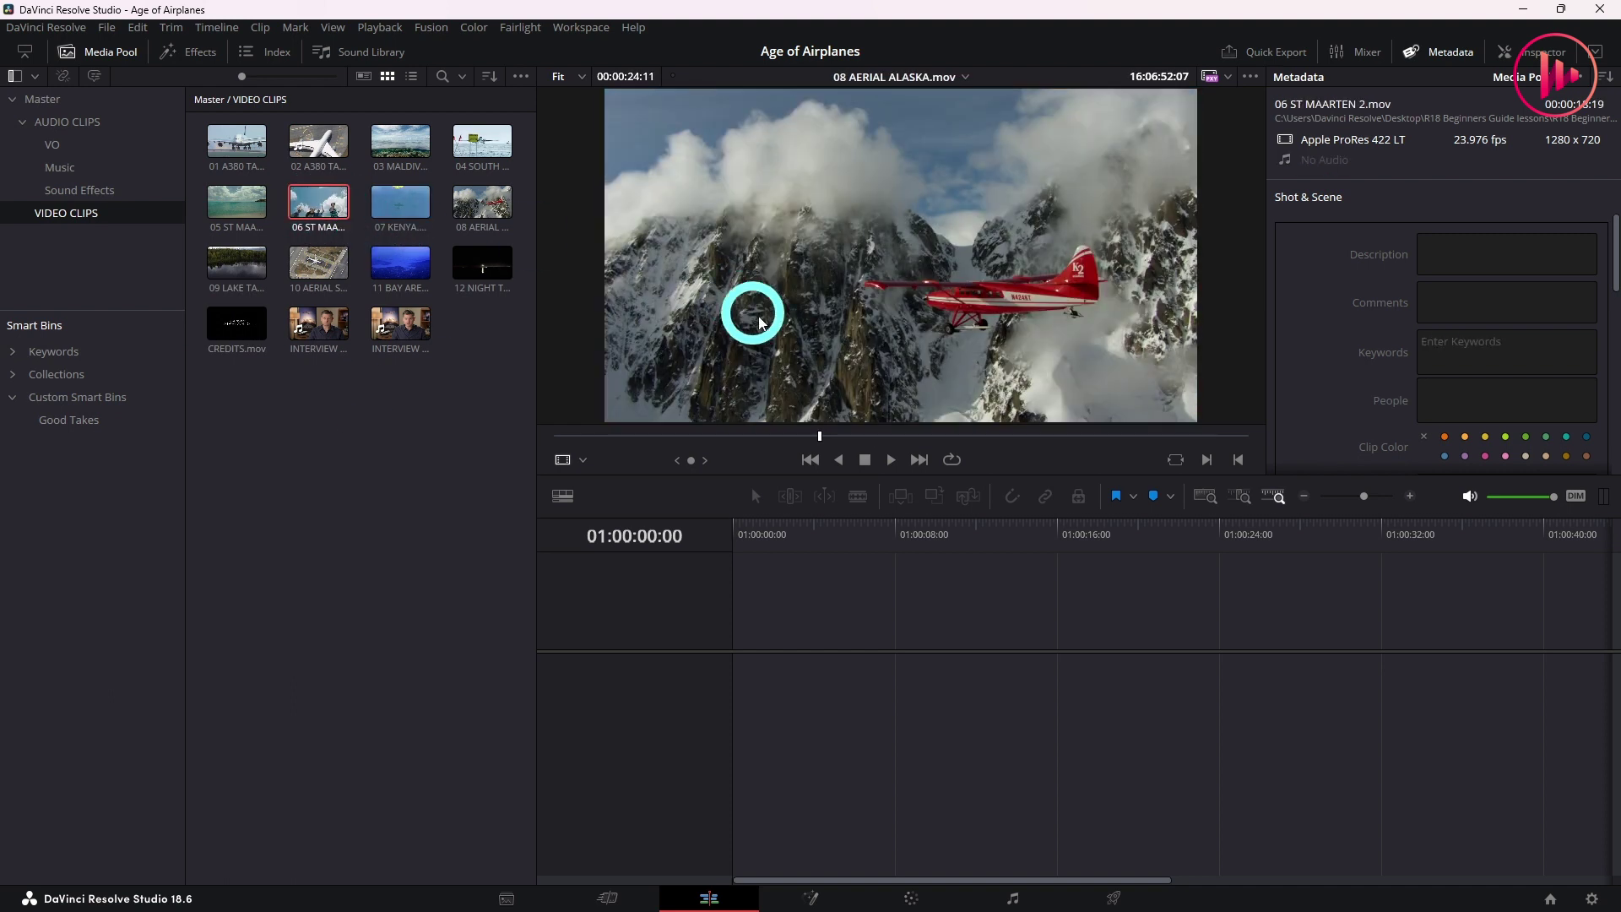
{"action": "left_click_drag", "start_coordinate": [706, 439], "coordinate": [935, 438]}
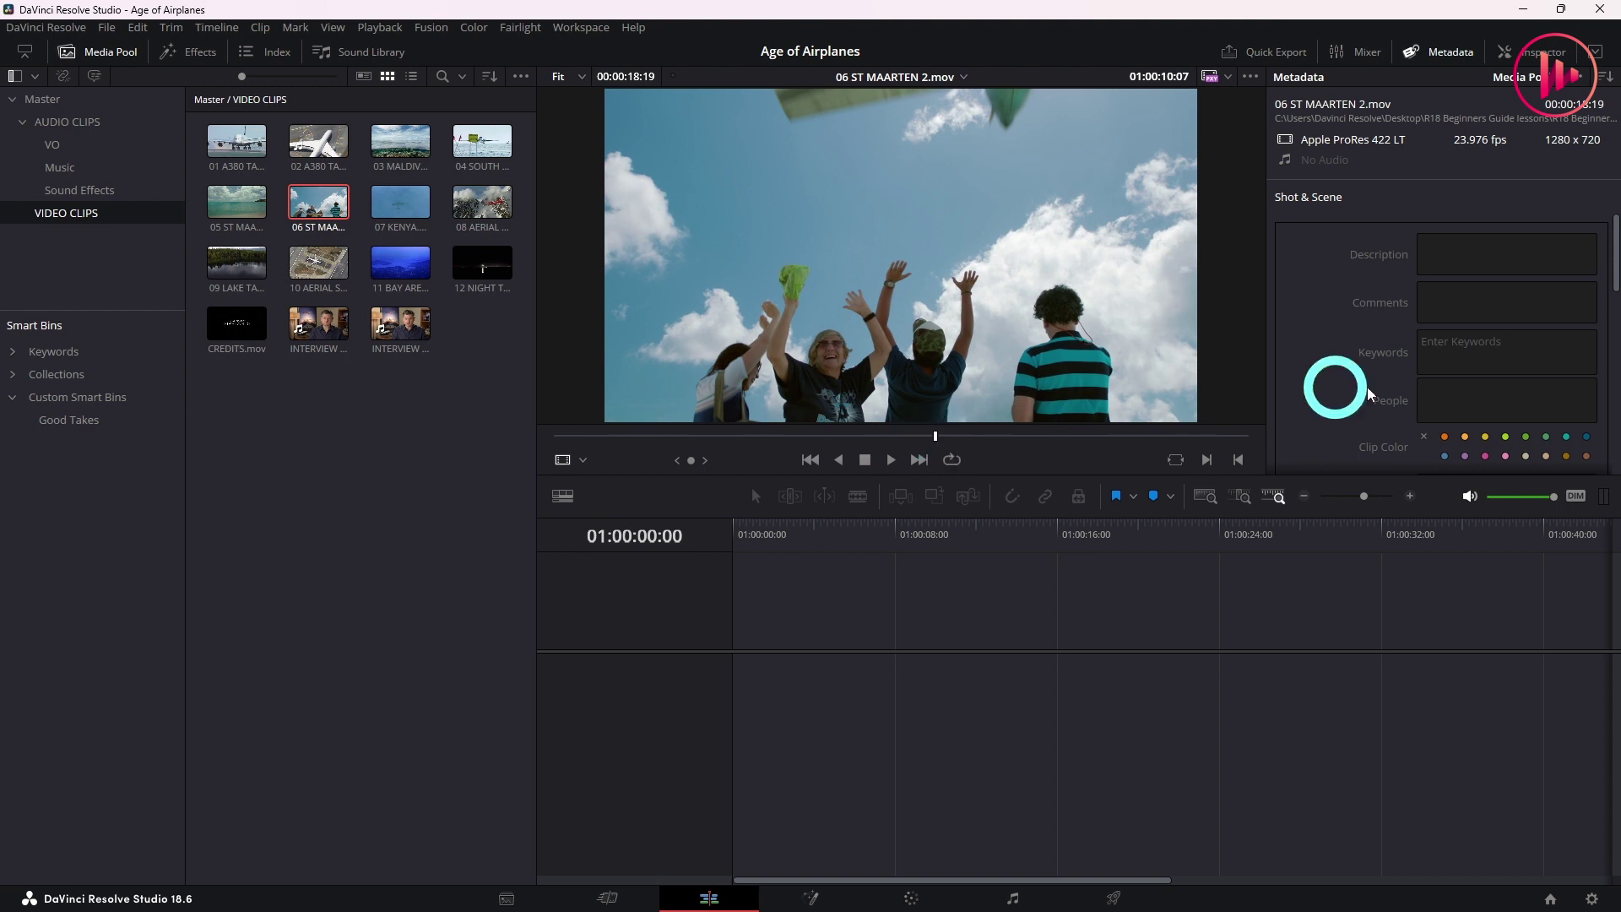
{"action": "scroll", "coordinate": [1408, 366], "scroll_direction": "down", "scroll_amount": 2}
{"action": "scroll", "coordinate": [1410, 343], "scroll_direction": "down", "scroll_amount": 2}
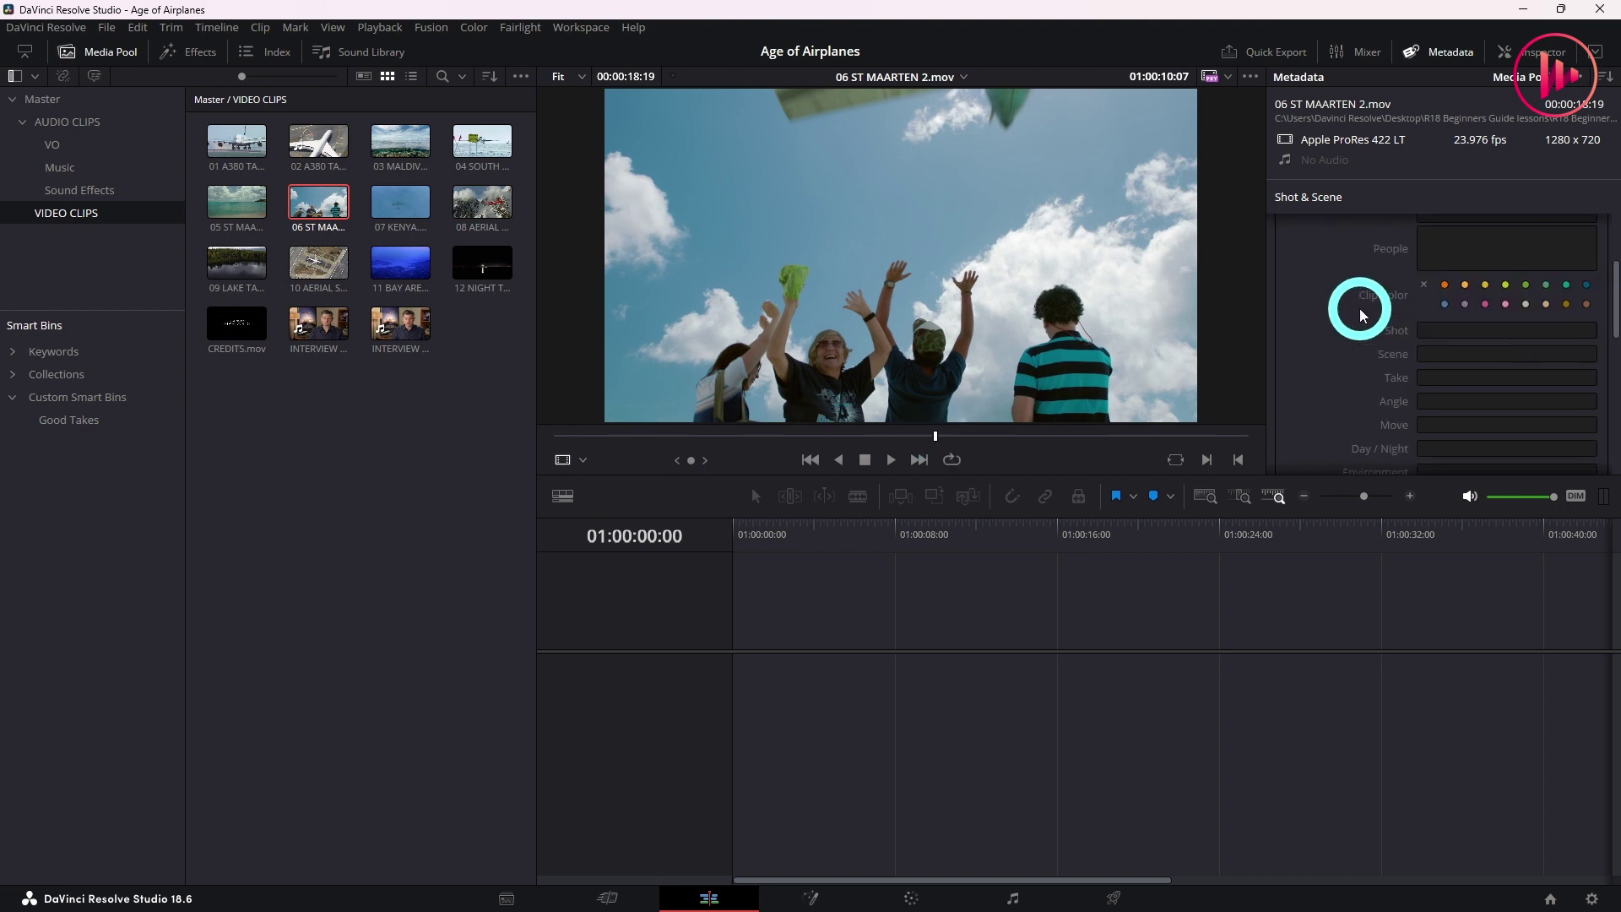
{"action": "scroll", "coordinate": [1411, 331], "scroll_direction": "down", "scroll_amount": 3}
{"action": "scroll", "coordinate": [1415, 319], "scroll_direction": "down", "scroll_amount": 2}
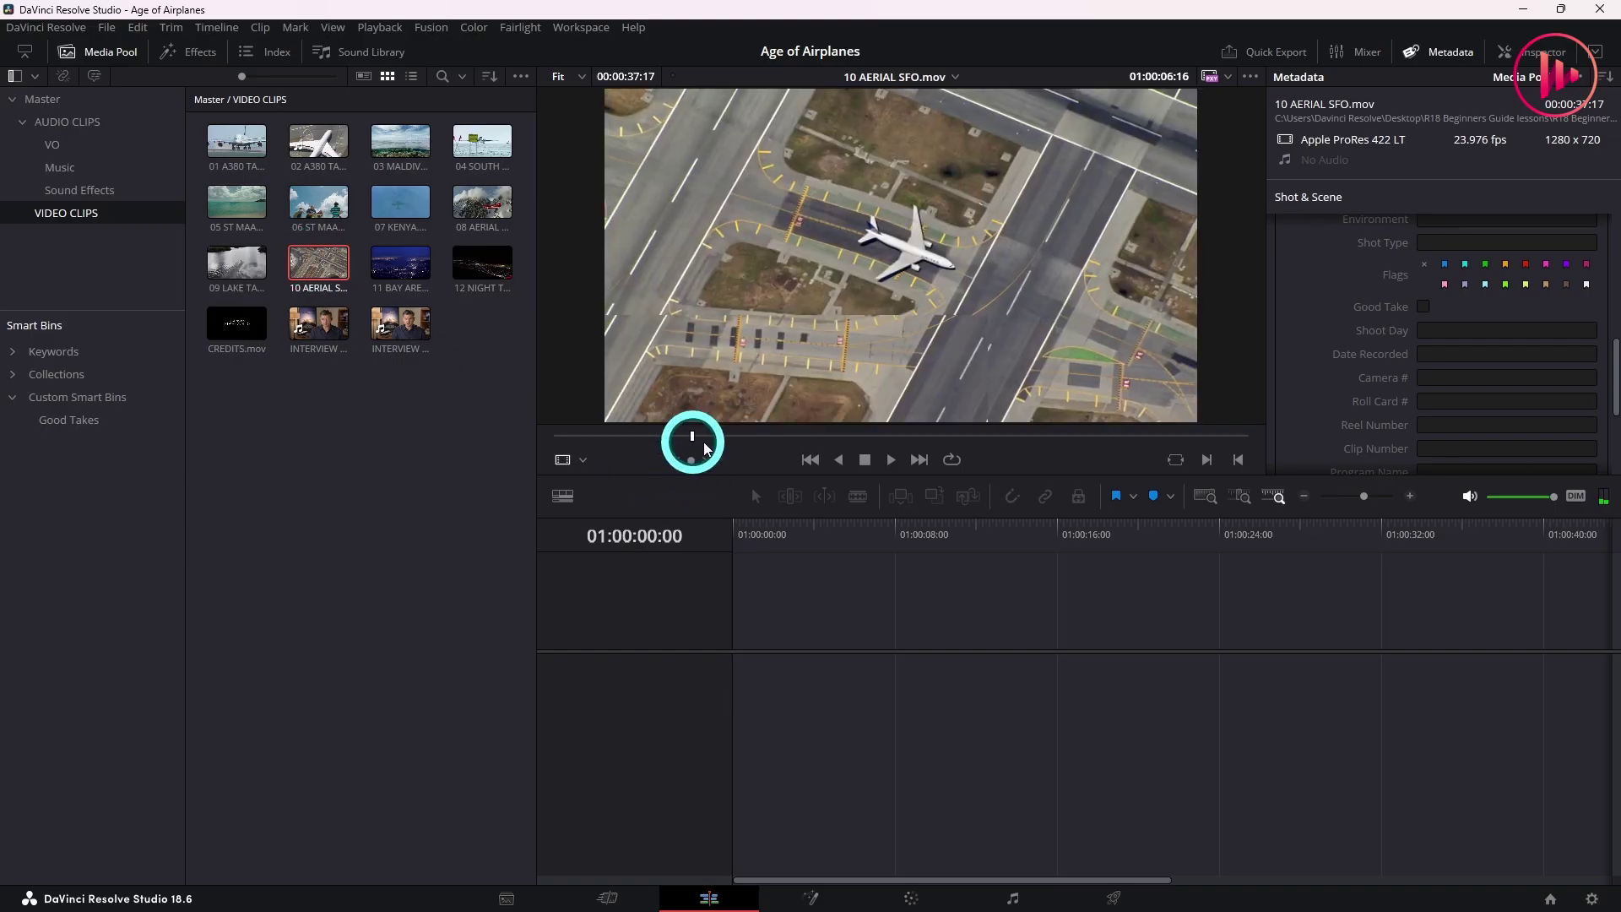
{"action": "left_click_drag", "start_coordinate": [684, 438], "coordinate": [824, 438]}
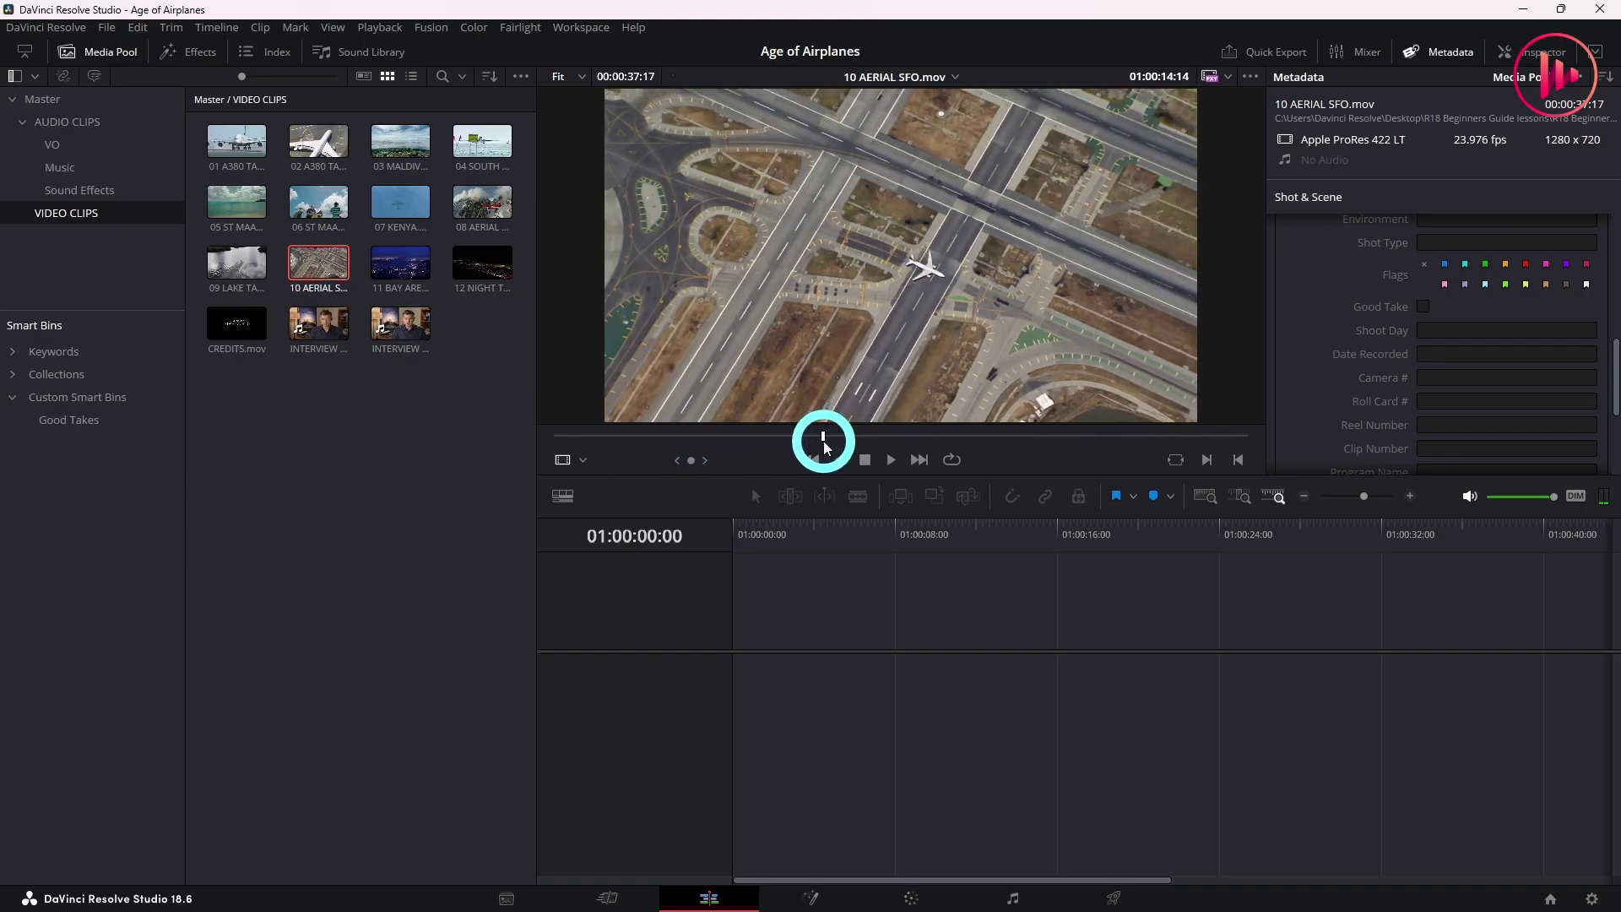
{"action": "left_click", "coordinate": [480, 152]}
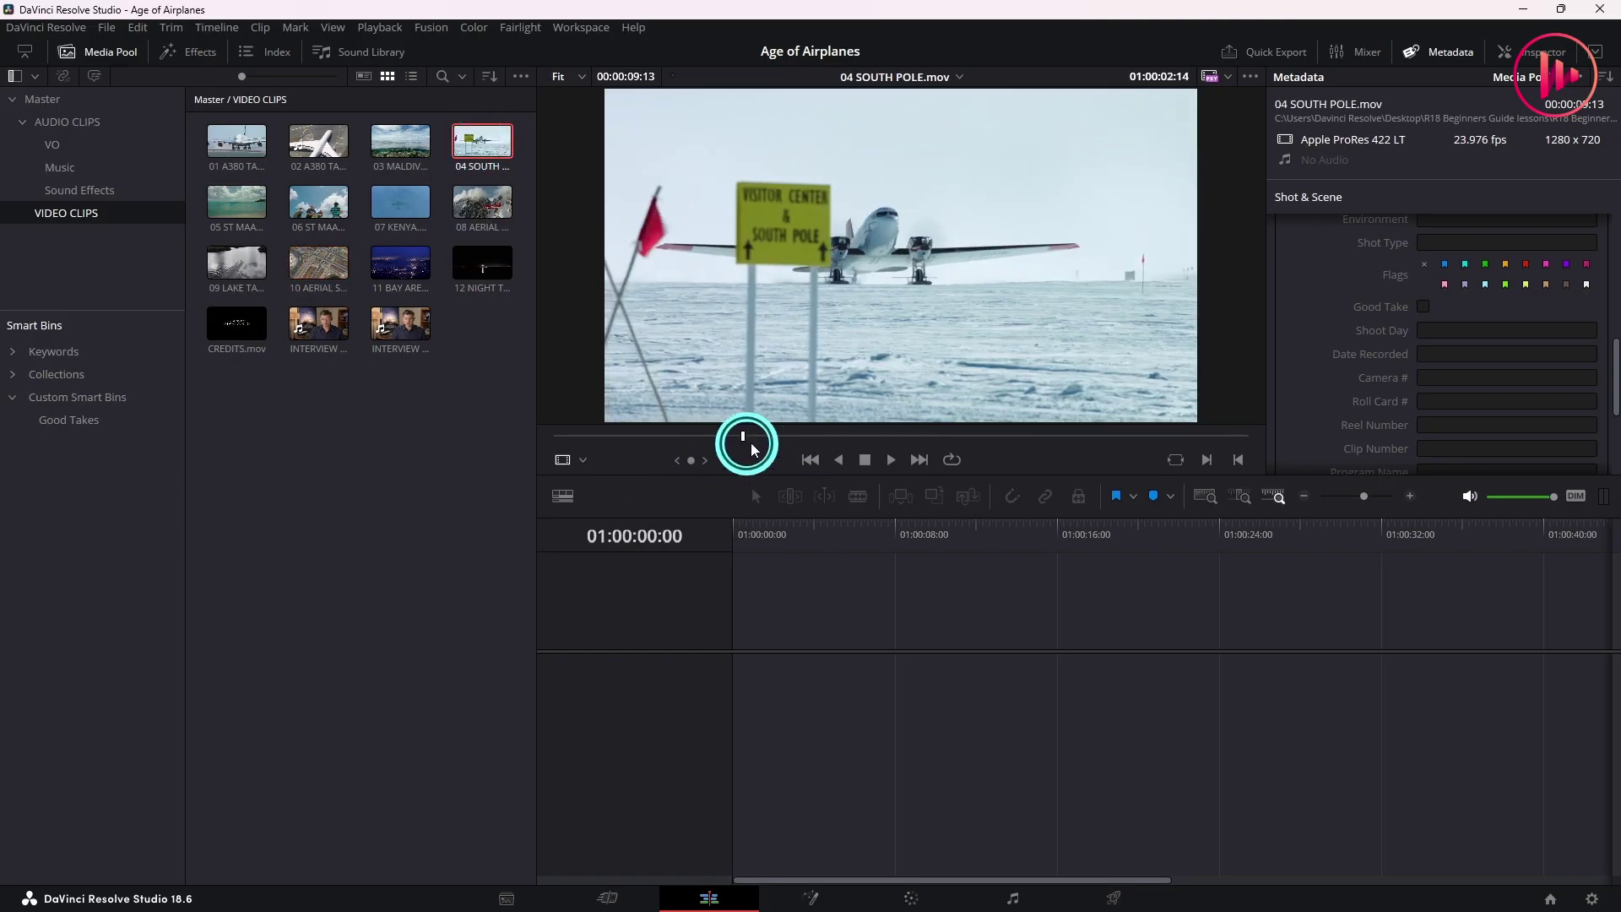
{"action": "left_click_drag", "start_coordinate": [741, 436], "coordinate": [895, 436]}
Mark 04 SOUTH POLE as a Good Take, bringing the Good Takes smart bin to seven clips.
{"action": "left_click", "coordinate": [1423, 307]}
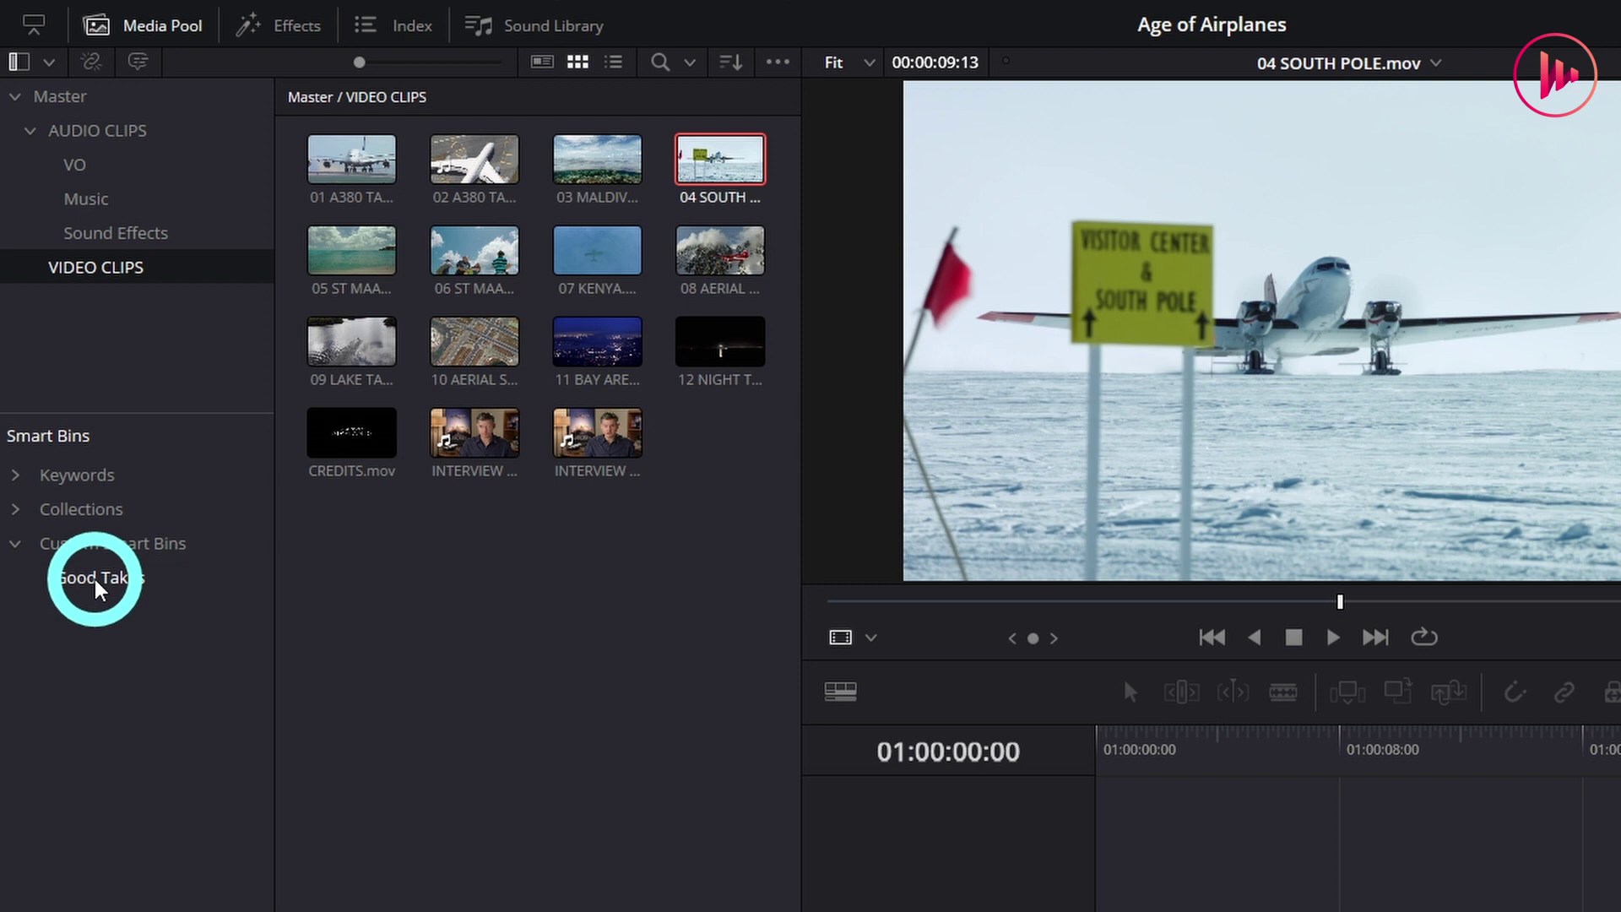
{"action": "left_click", "coordinate": [90, 571]}
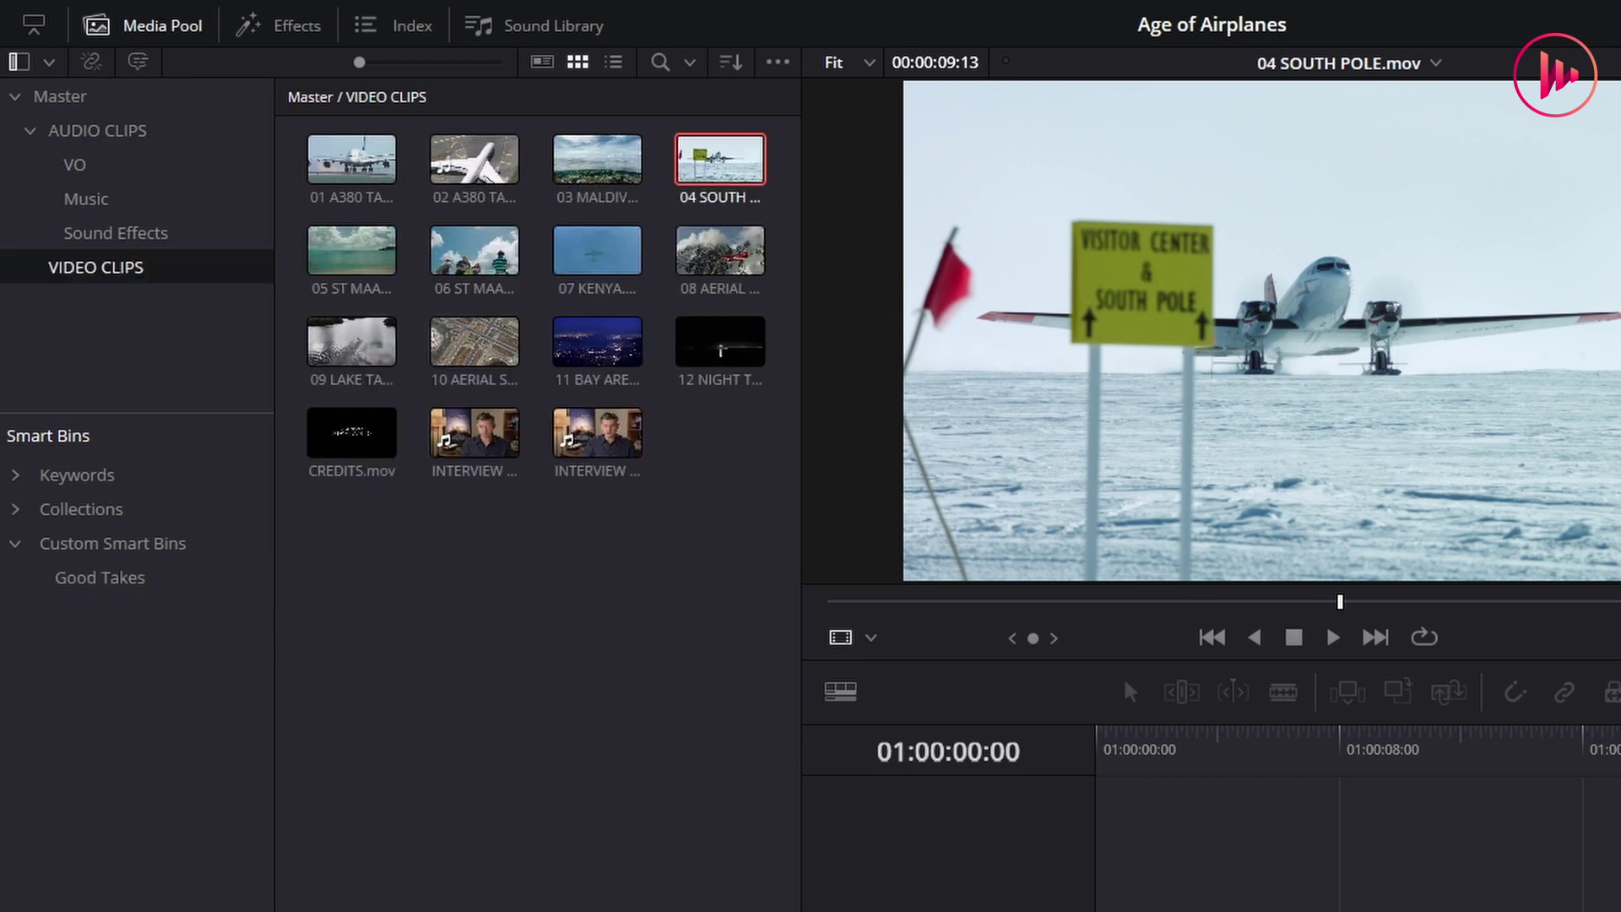
Inspect the old Good Takes smart bin's clips and bring up its options.
{"action": "left_click", "coordinate": [98, 578]}
{"action": "left_click", "coordinate": [351, 162]}
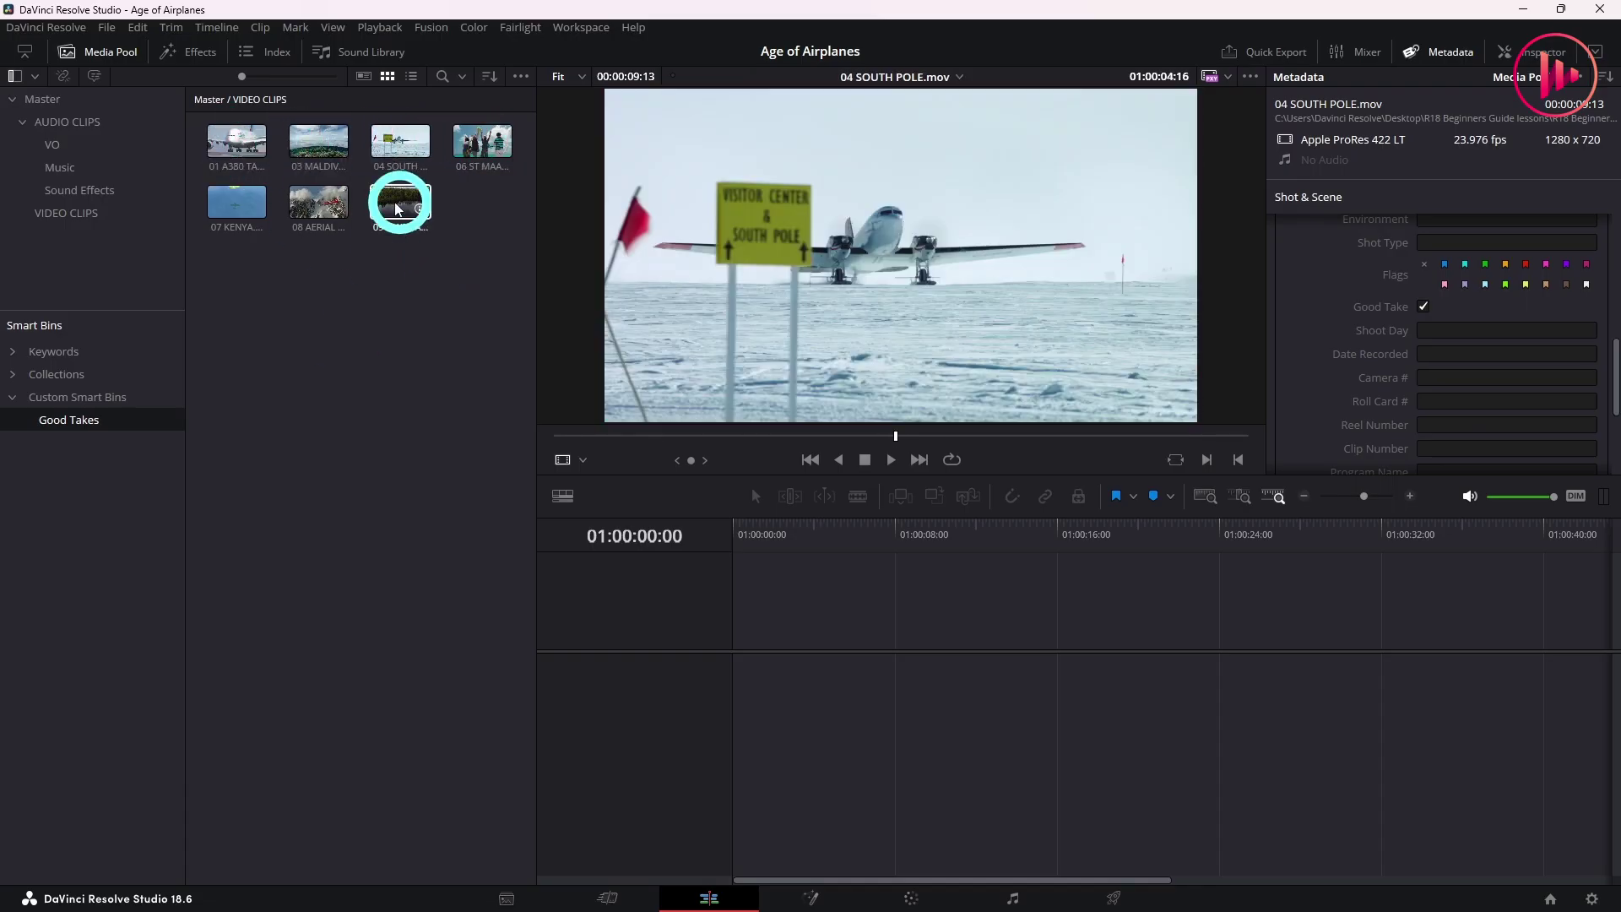
{"action": "left_click", "coordinate": [167, 574]}
{"action": "right_click", "coordinate": [69, 419]}
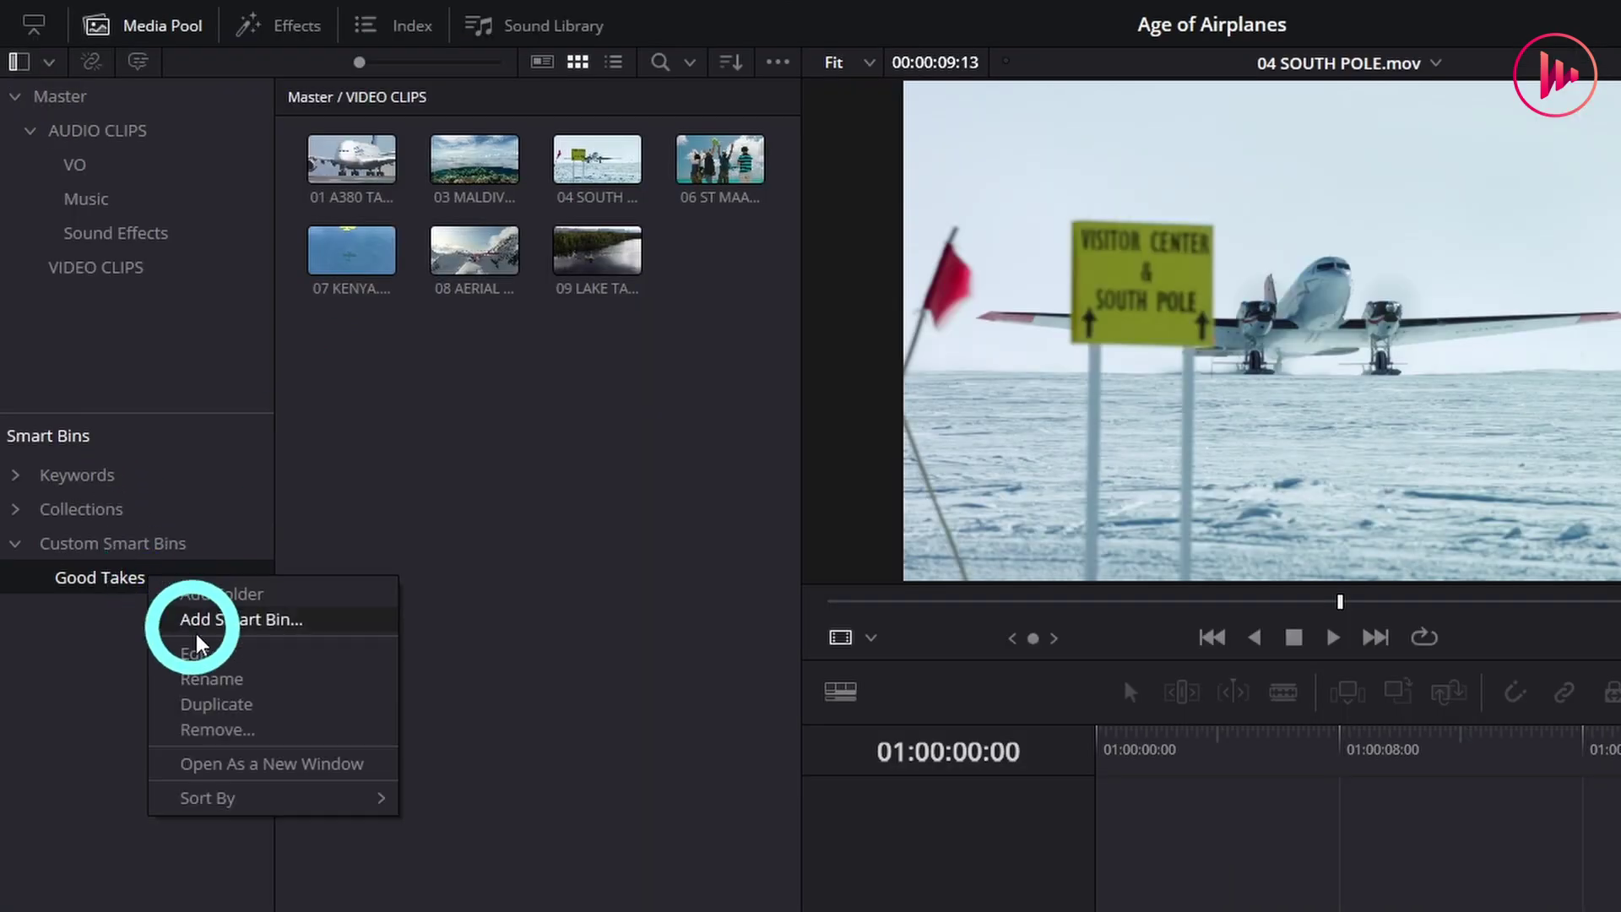
Delete the Good Takes smart bin, leaving Custom Smart Bins empty.
{"action": "left_click", "coordinate": [260, 739]}
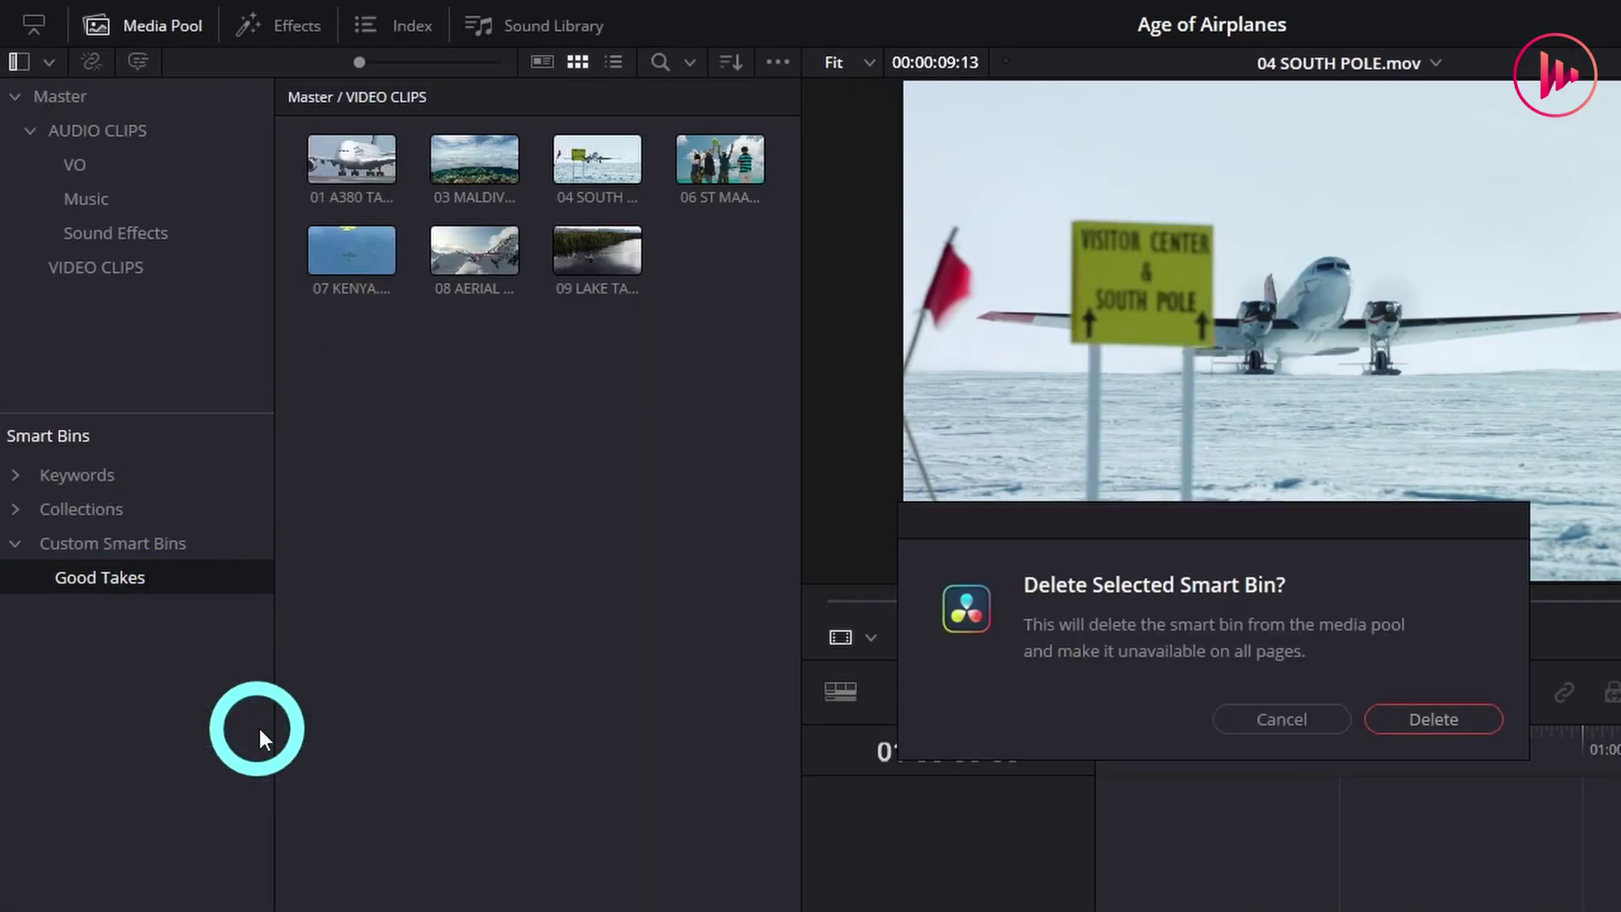
{"action": "left_click", "coordinate": [1444, 716]}
{"action": "left_click", "coordinate": [142, 554]}
{"action": "right_click", "coordinate": [143, 554]}
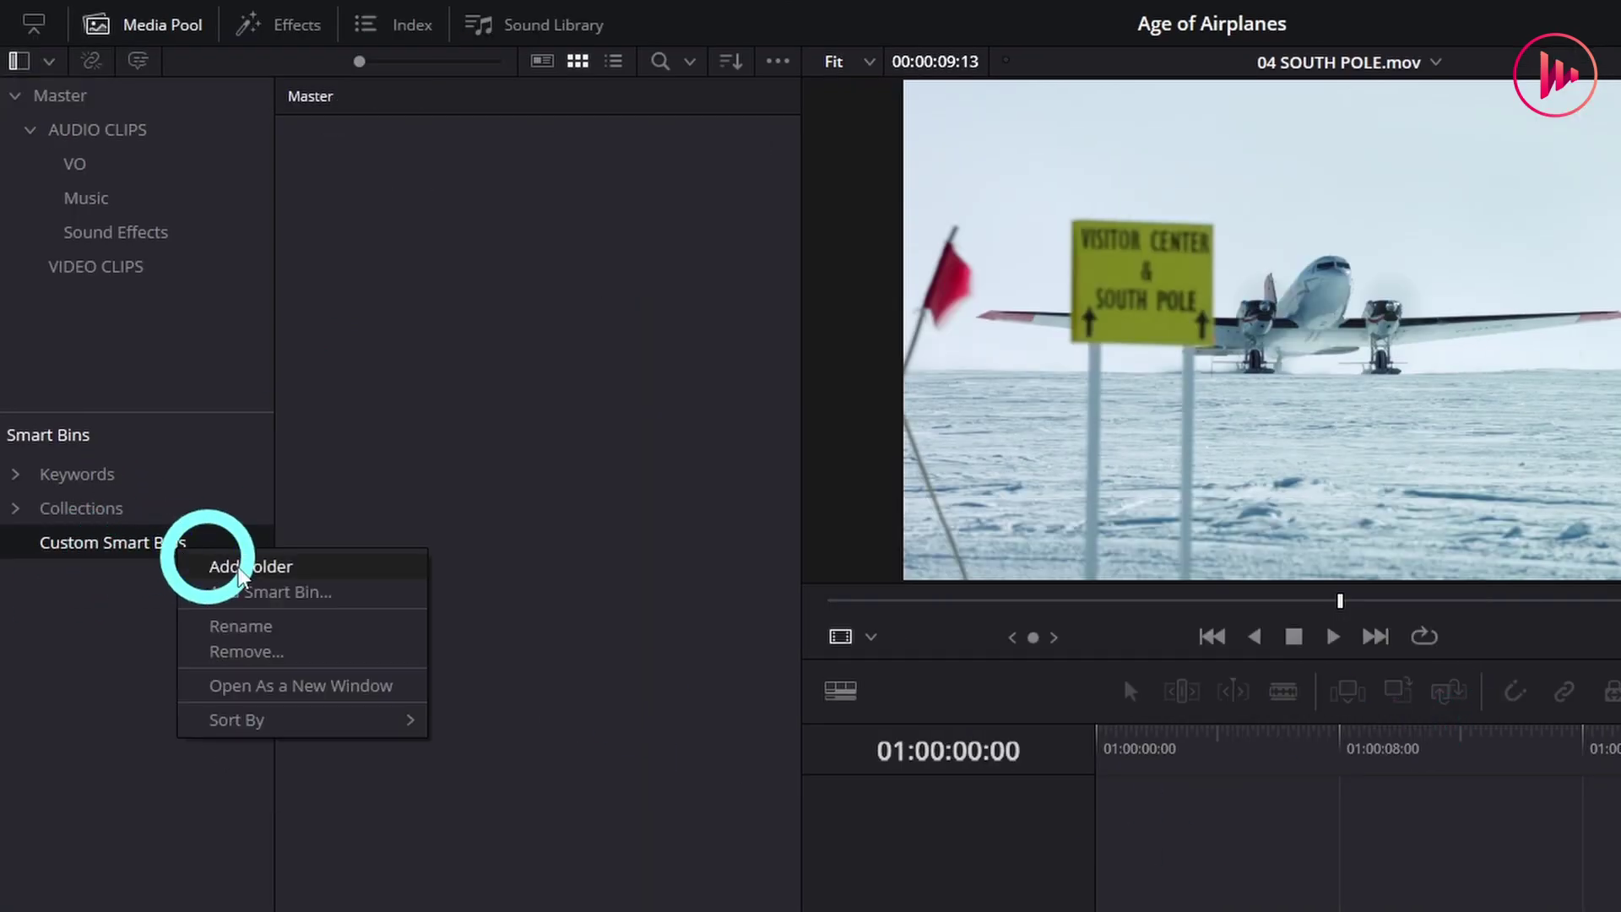
Create a Good Takes smart bin matching MediaPool Properties > Good Take is true.
{"action": "left_click", "coordinate": [323, 599]}
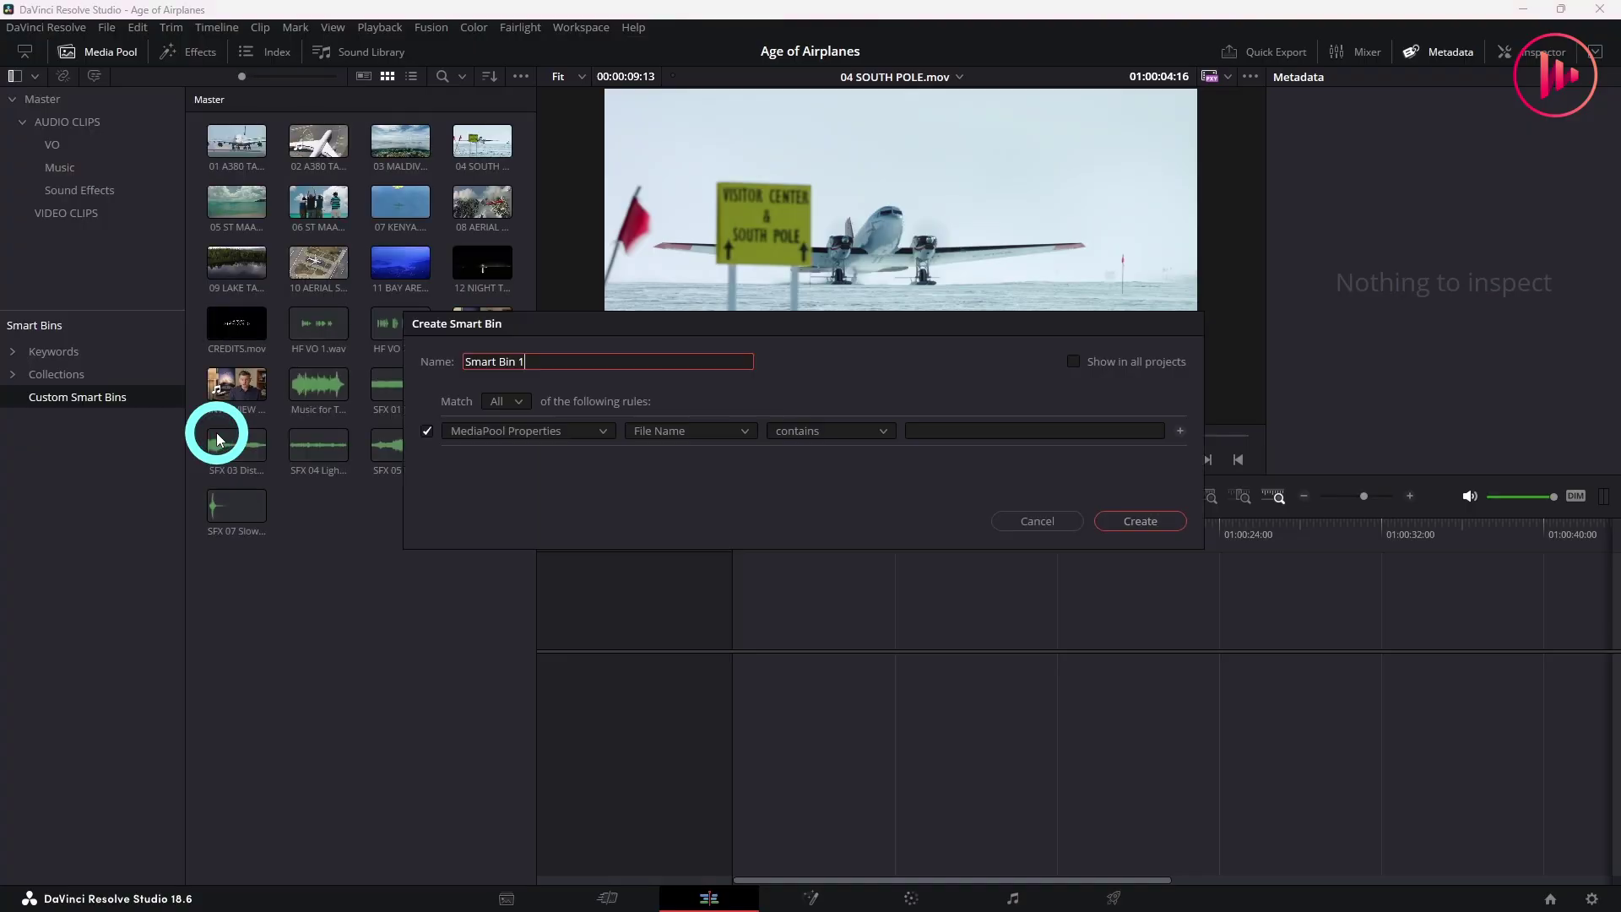
{"action": "double_click", "coordinate": [581, 363]}
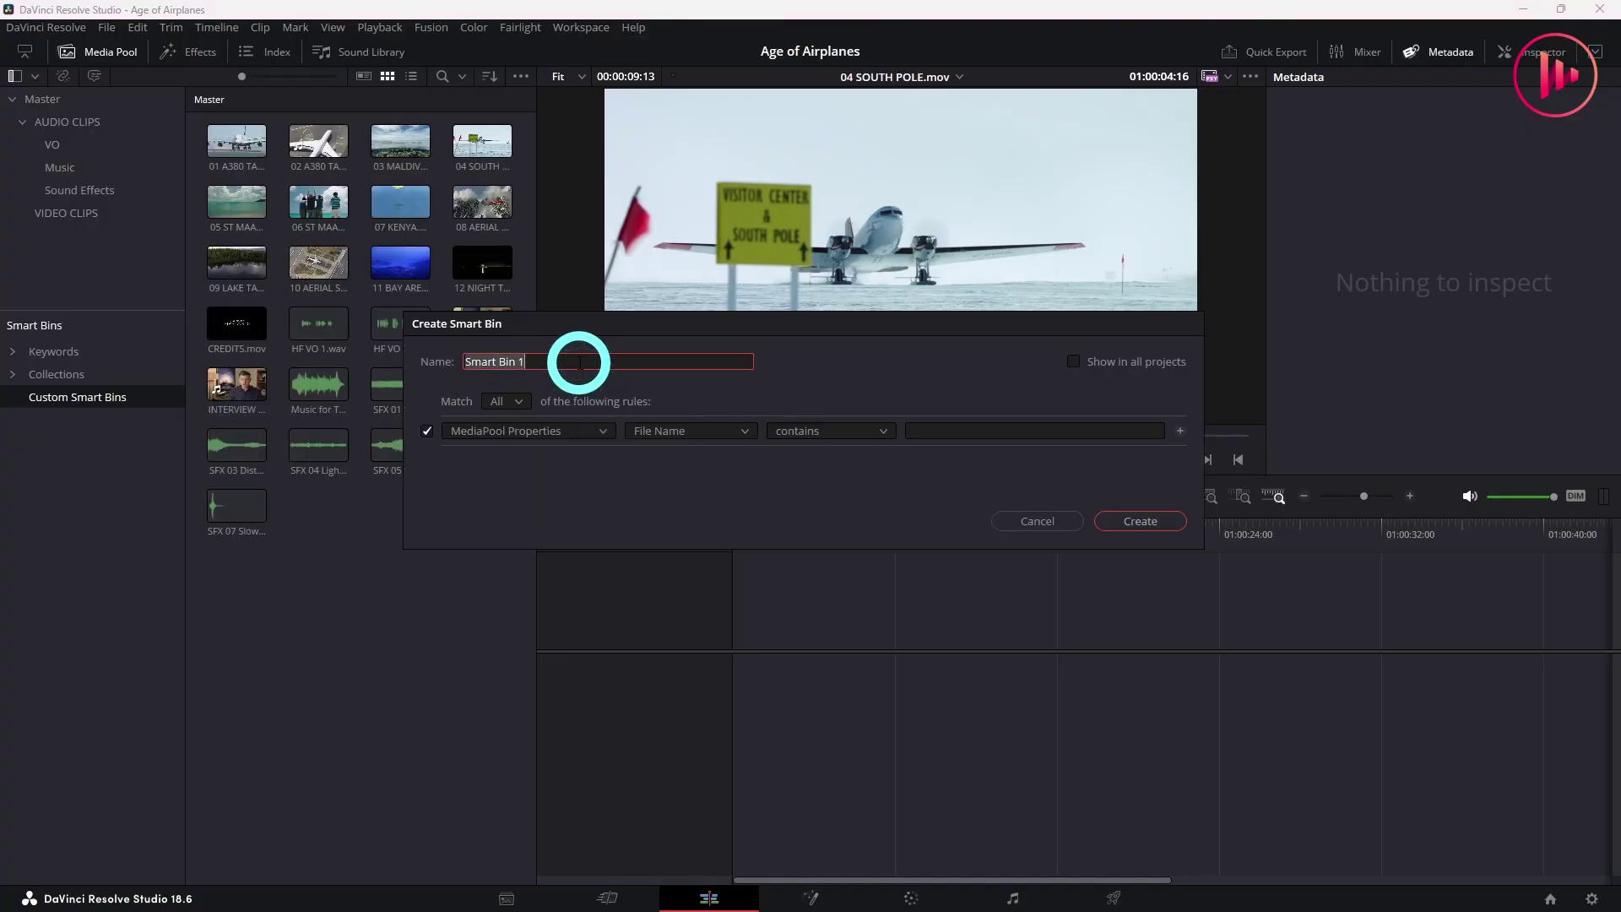
{"action": "type", "text": "Good Takes"}
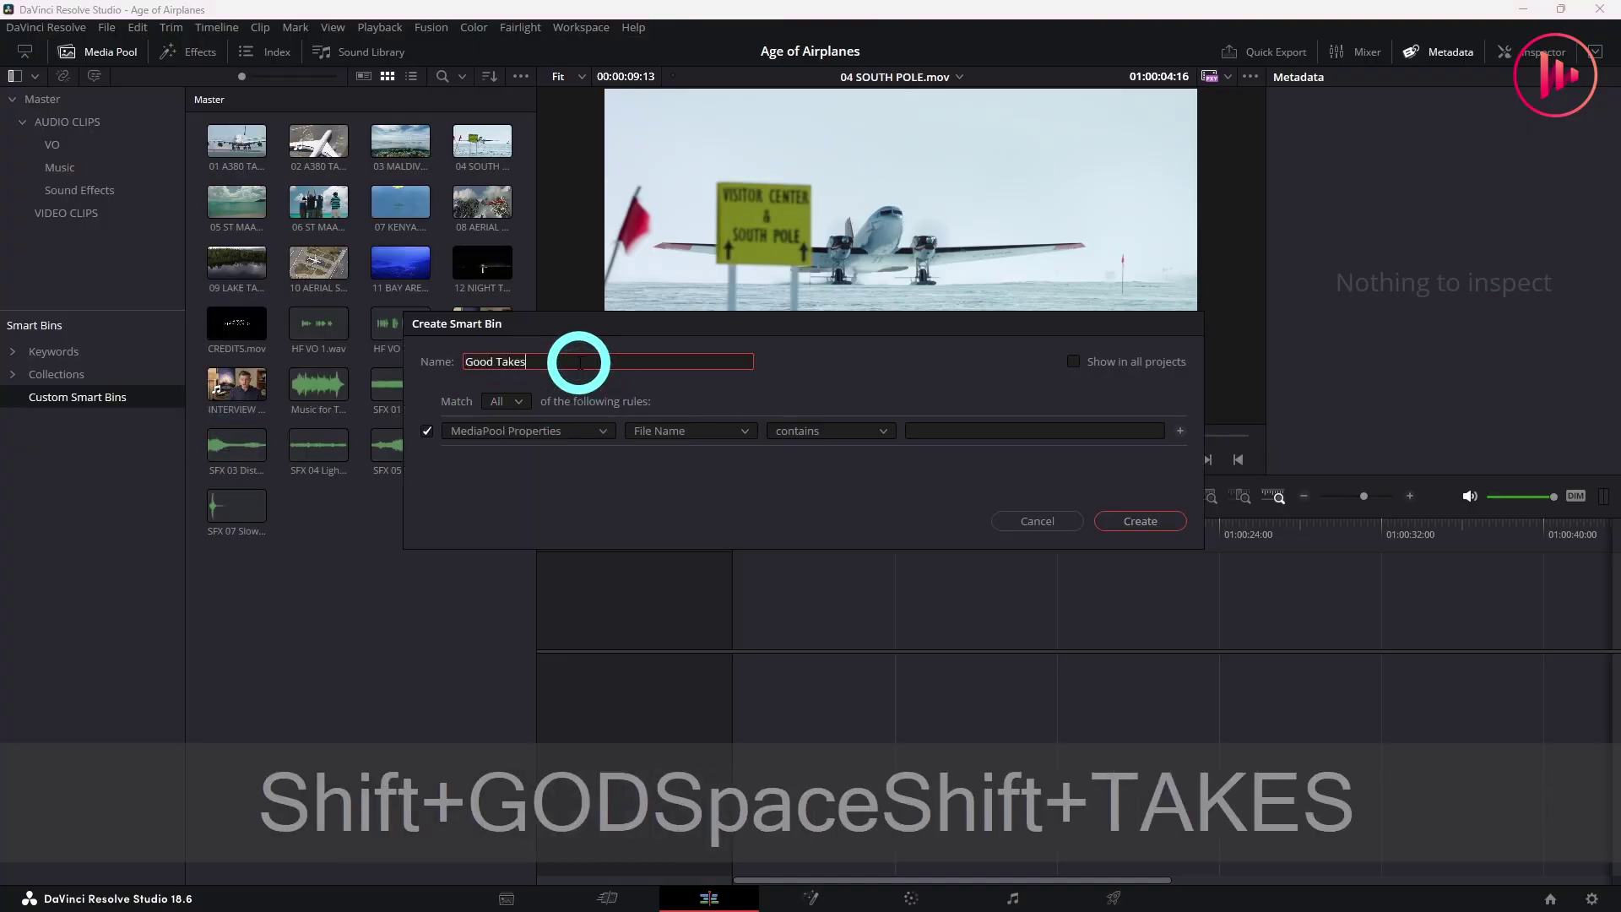
{"action": "left_click", "coordinate": [675, 430]}
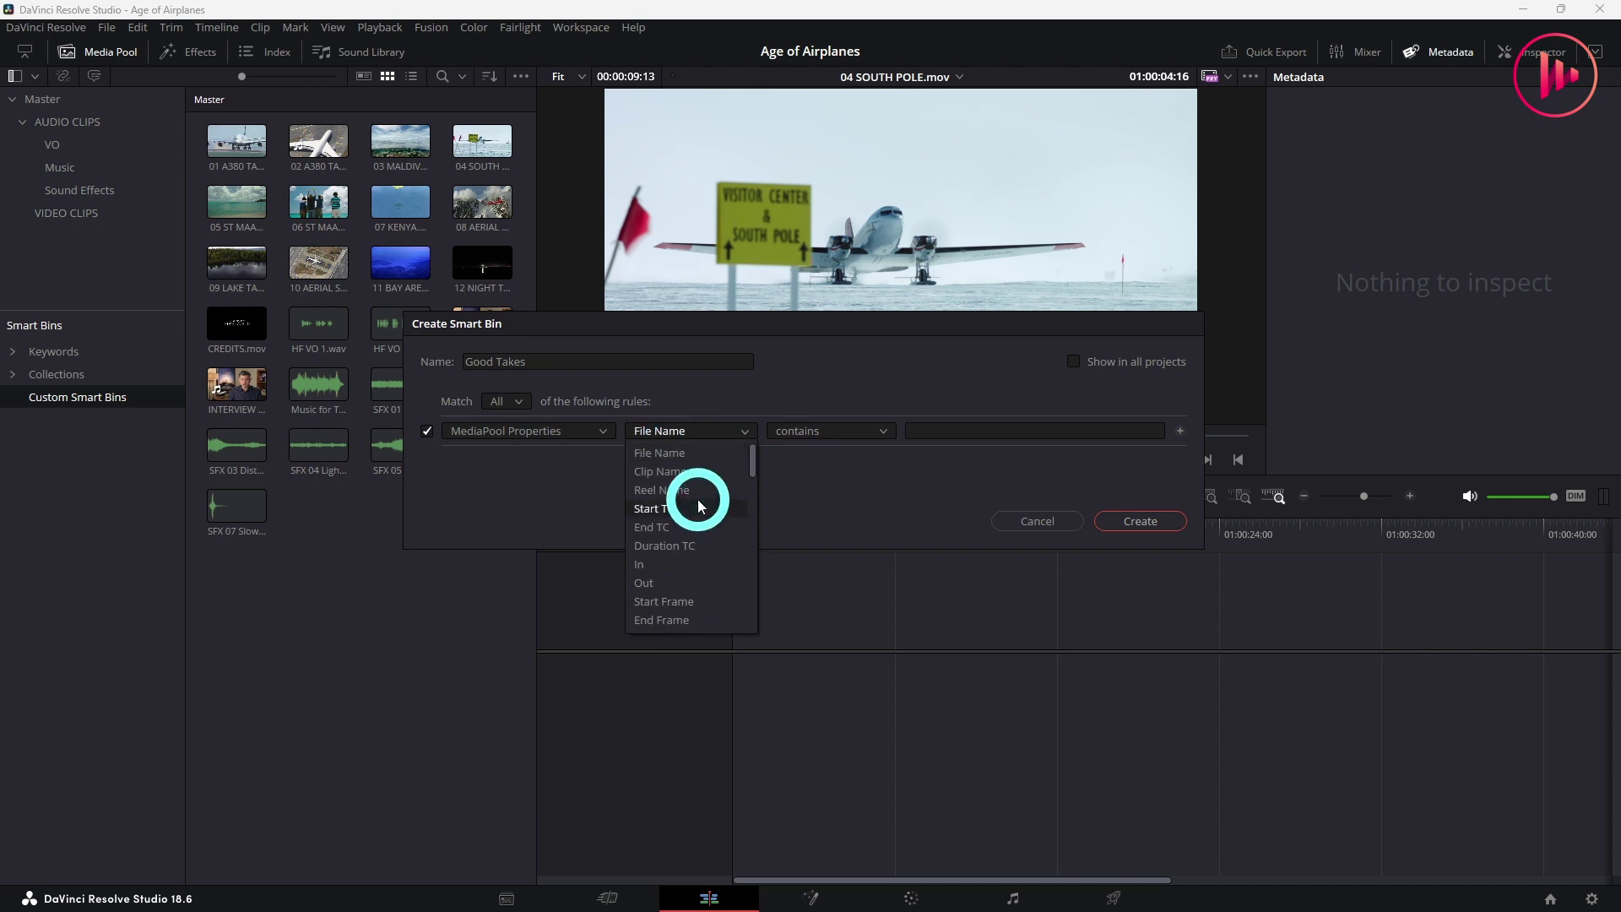
{"action": "scroll", "coordinate": [699, 505], "scroll_direction": "down", "scroll_amount": 5}
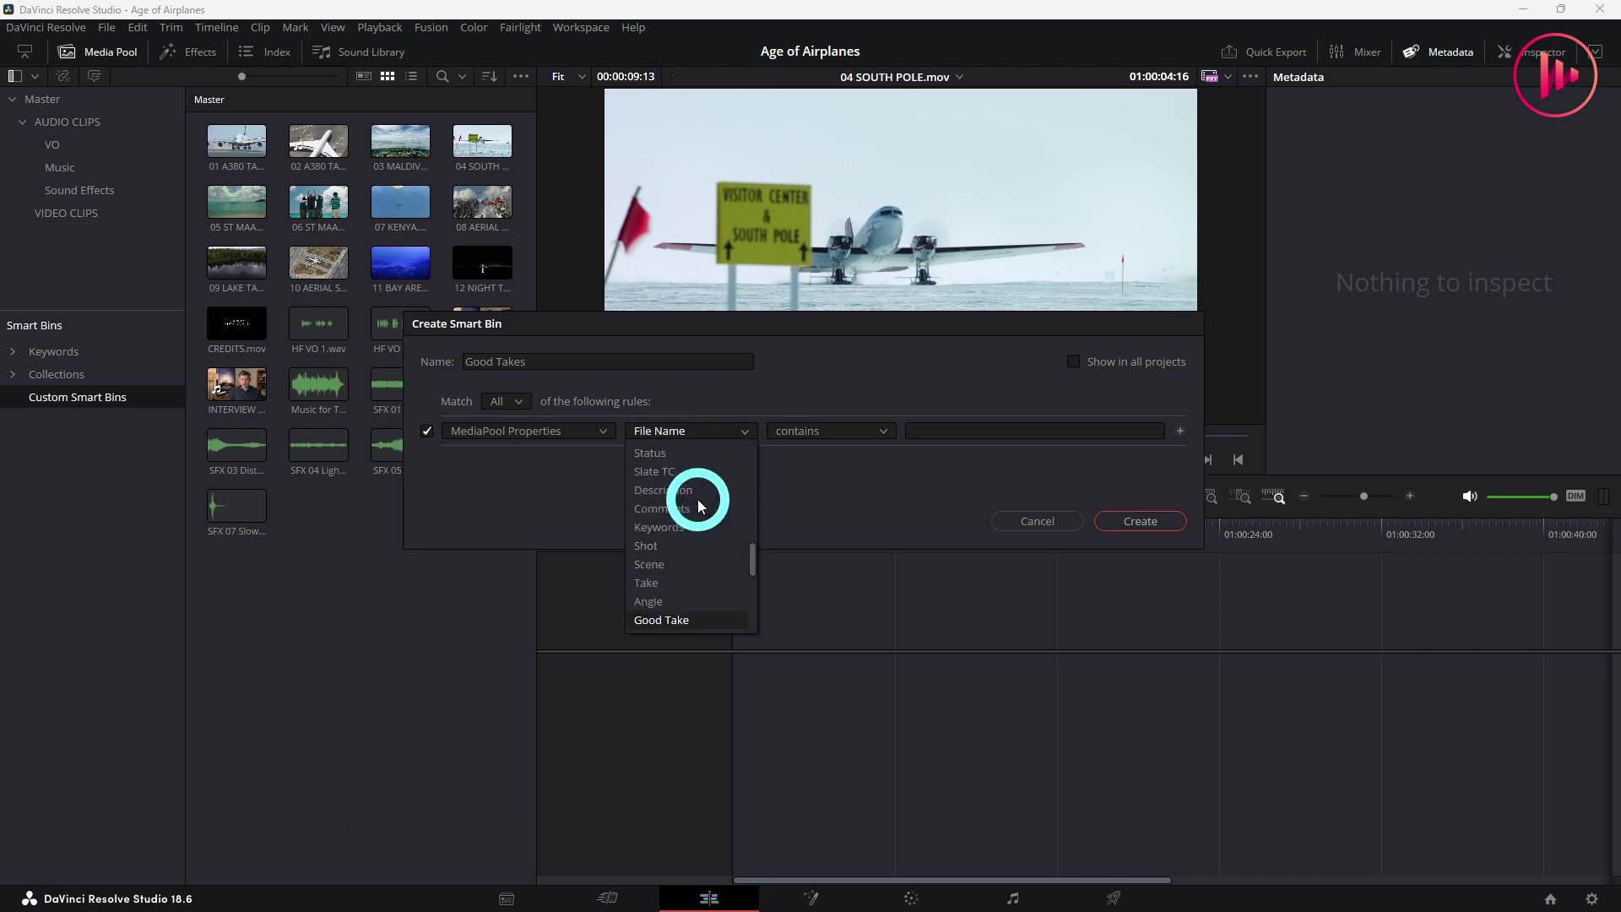
{"action": "left_click", "coordinate": [690, 623]}
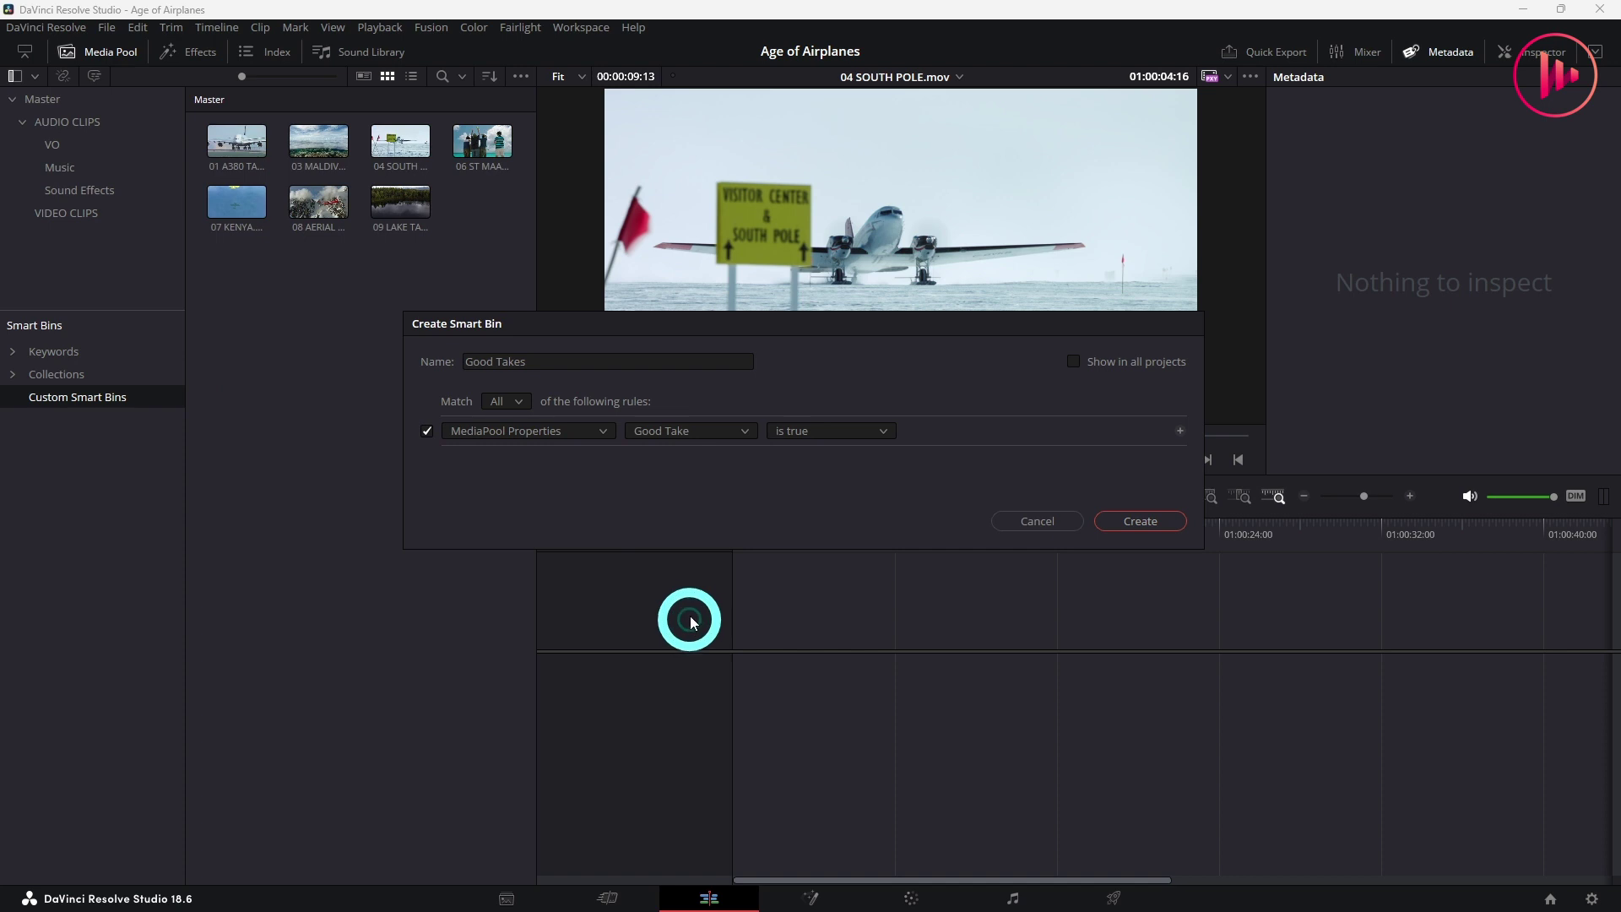
{"action": "left_click", "coordinate": [1147, 521]}
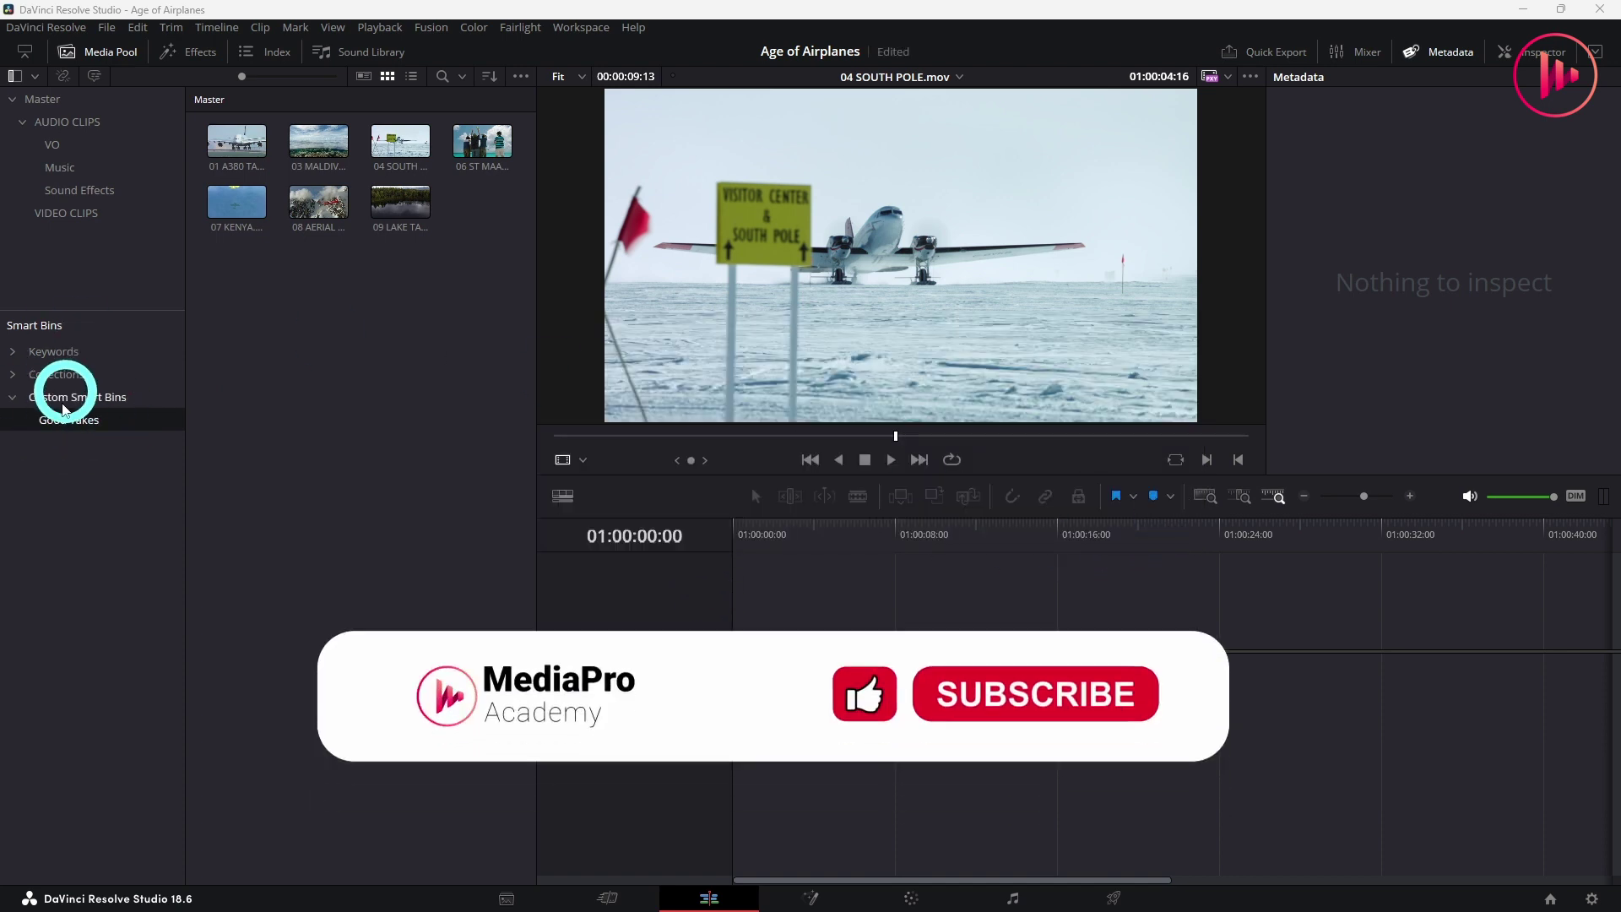